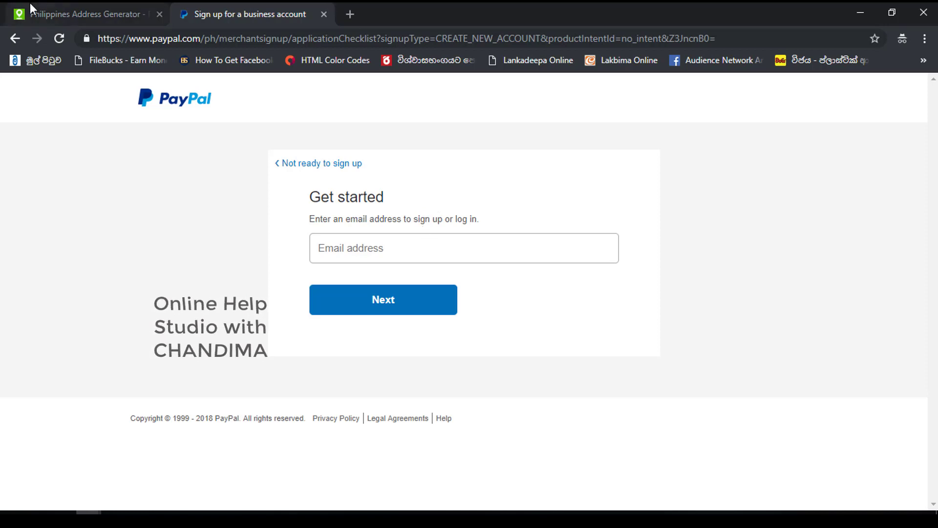
- Enter the generated Gmail address as the sign-up email and submit it
{"action": "left_click", "coordinate": [419, 245]}
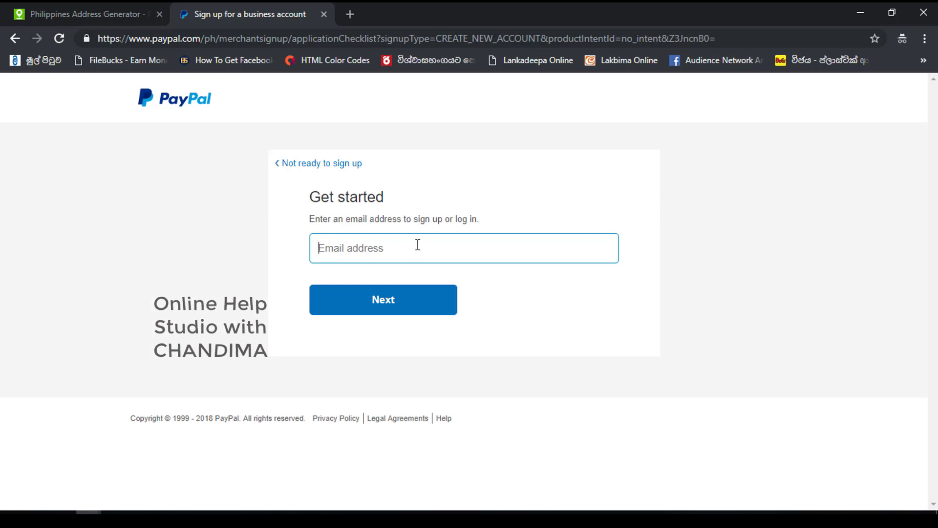
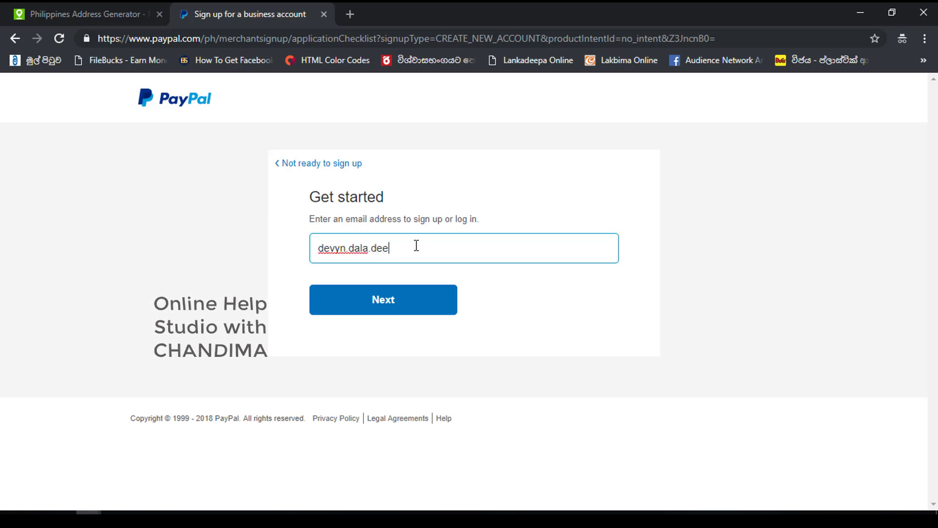
{"action": "left_click", "coordinate": [403, 297]}
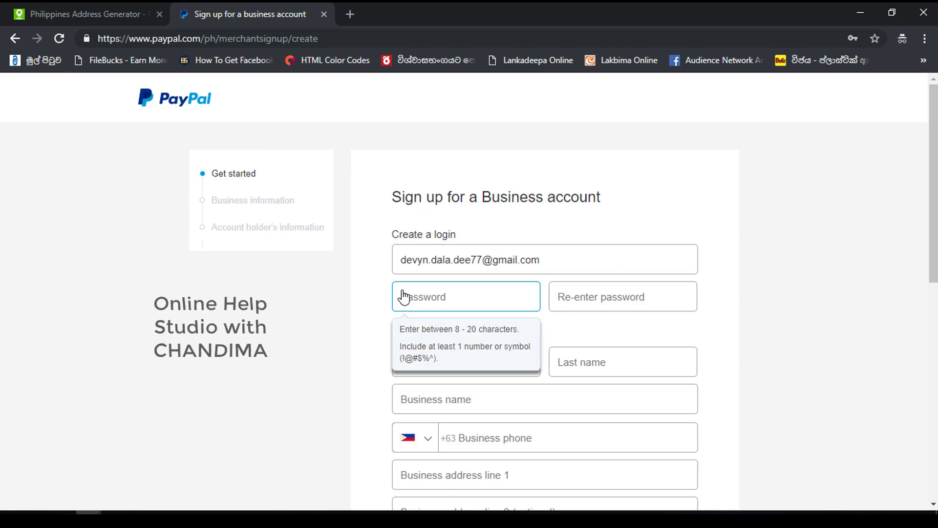
- Correct the mistyped letter in the login email and dismiss the autofill suggestions
{"action": "left_click", "coordinate": [449, 265]}
{"action": "key", "text": "BackSpace"}
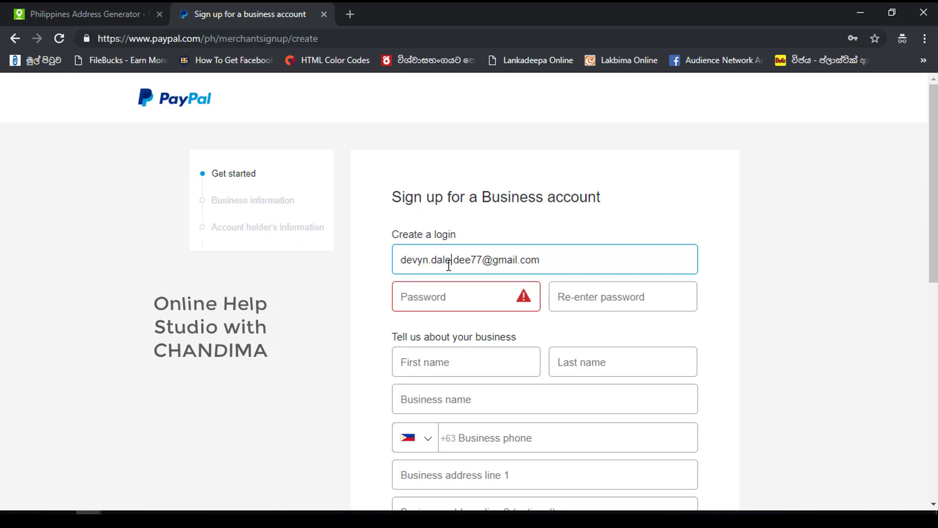
{"action": "type", "text": "e"}
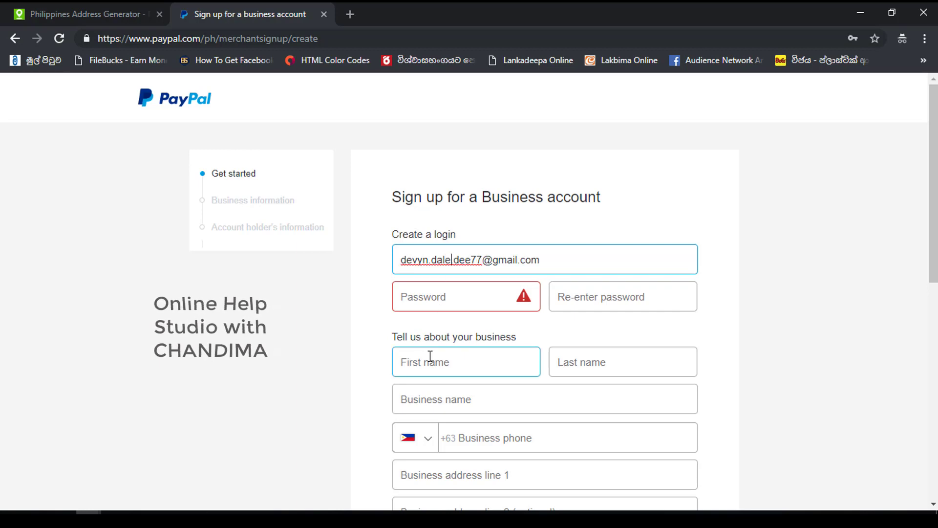
{"action": "left_click", "coordinate": [430, 355]}
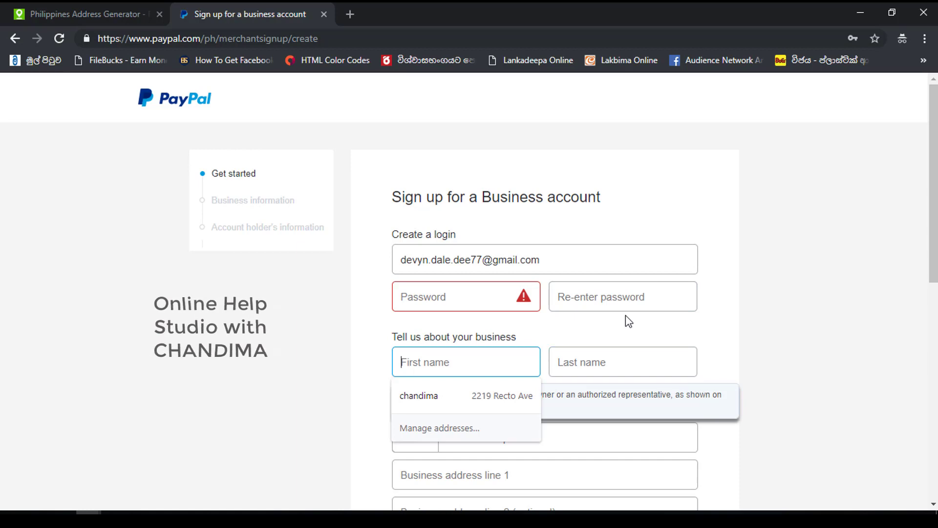
{"action": "left_click", "coordinate": [633, 301]}
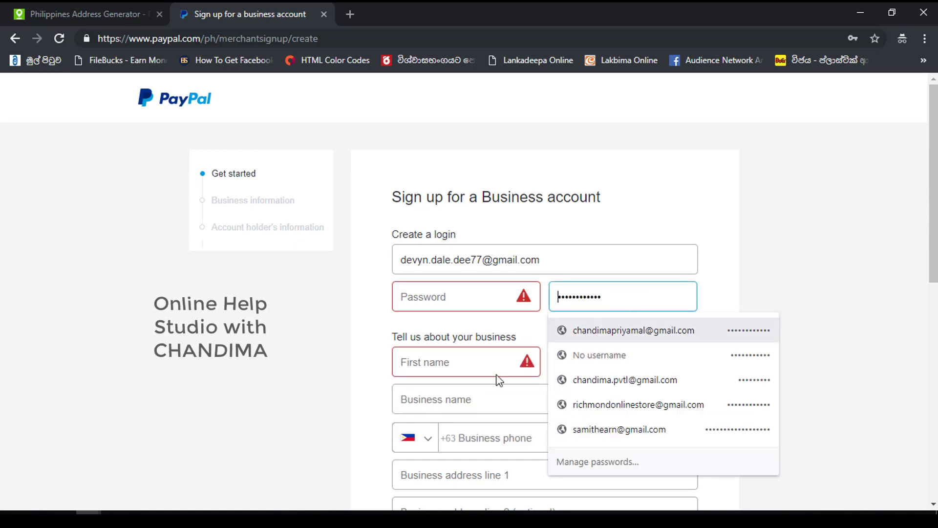
{"action": "left_click", "coordinate": [484, 436]}
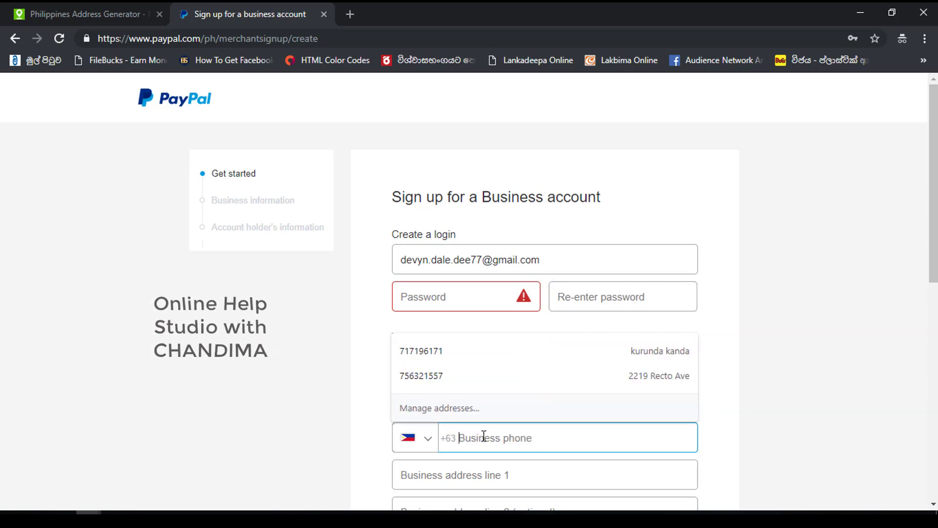
{"action": "left_click", "coordinate": [811, 380]}
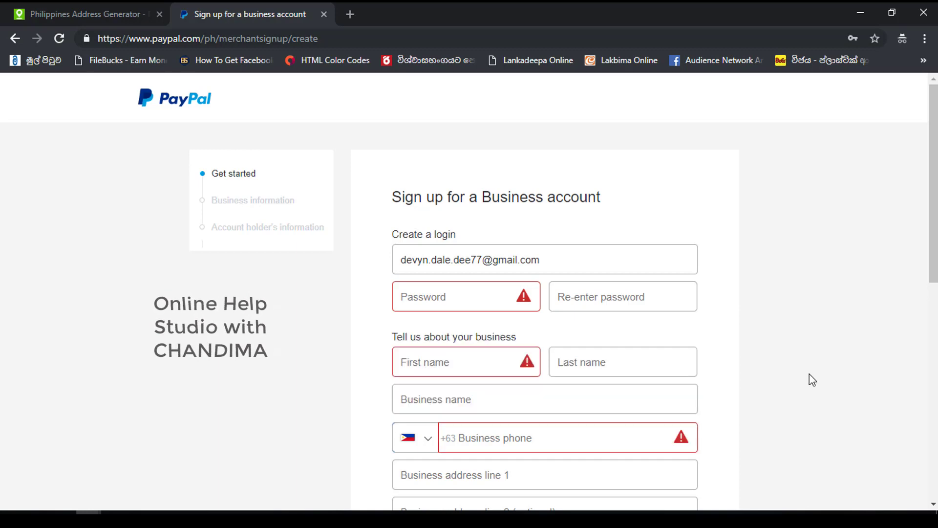
{"action": "left_click_drag", "start_coordinate": [934, 227], "coordinate": [934, 246]}
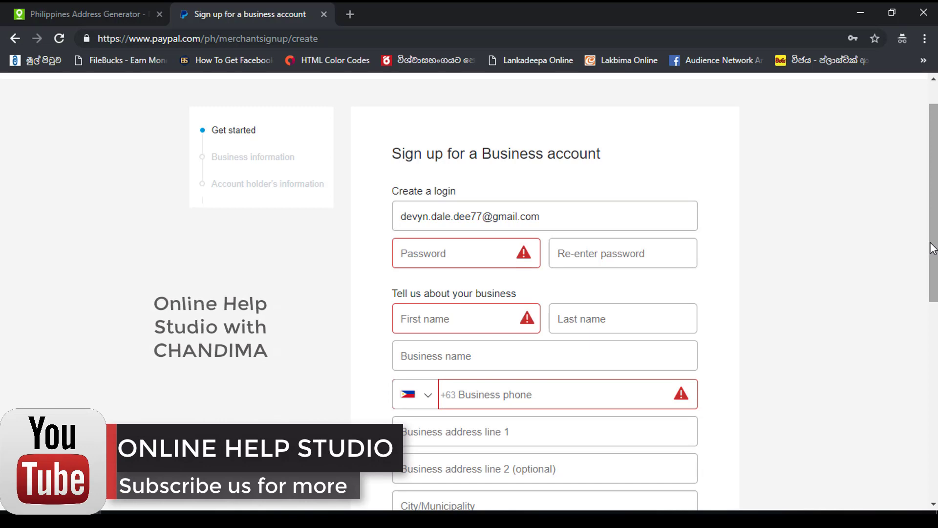
- Type the account password into both Password and Re-enter password fields
{"action": "left_click", "coordinate": [455, 245]}
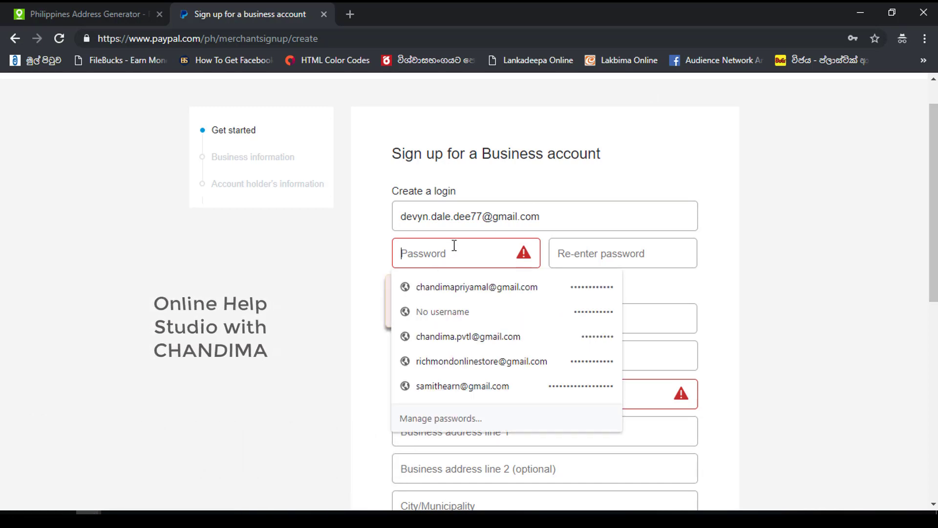
{"action": "type", "text": "a"}
{"action": "key", "text": "BackSpace"}
{"action": "type", "text": "abcdefgh"}
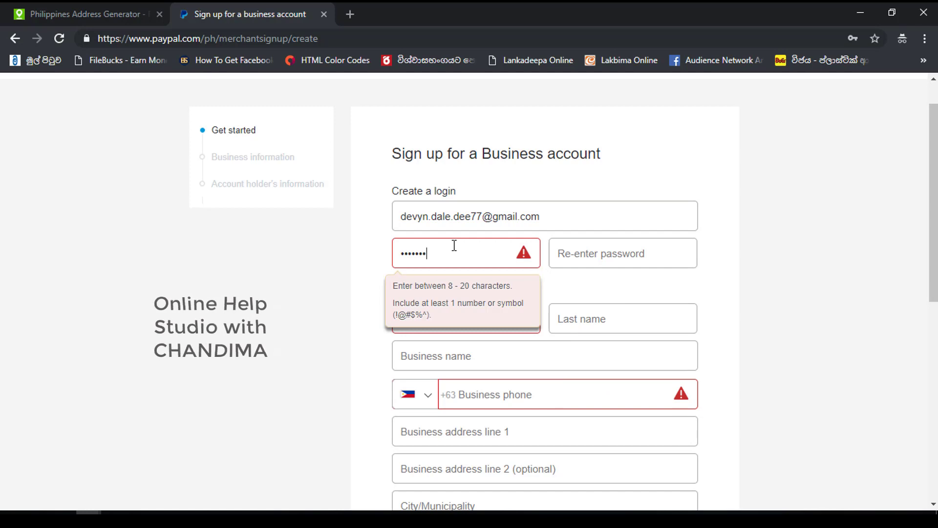
{"action": "type", "text": "1234"}
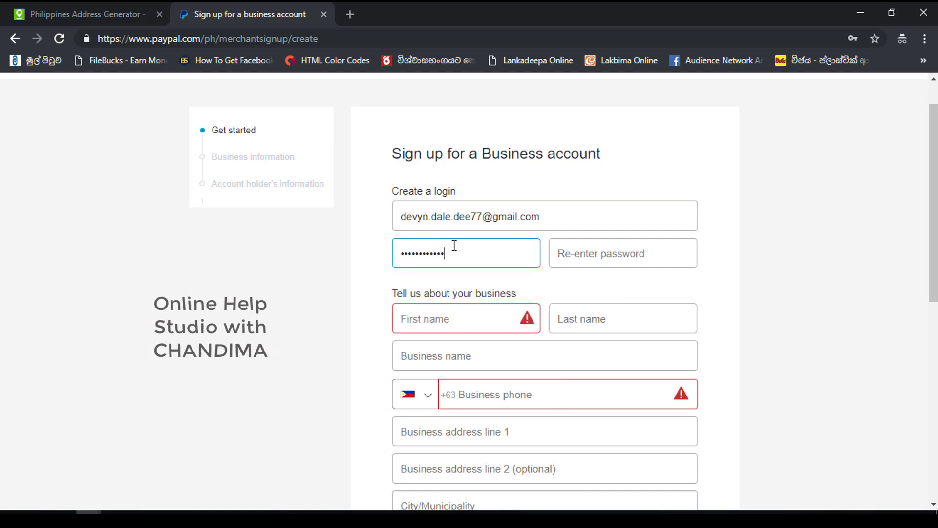
{"action": "left_click", "coordinate": [623, 249]}
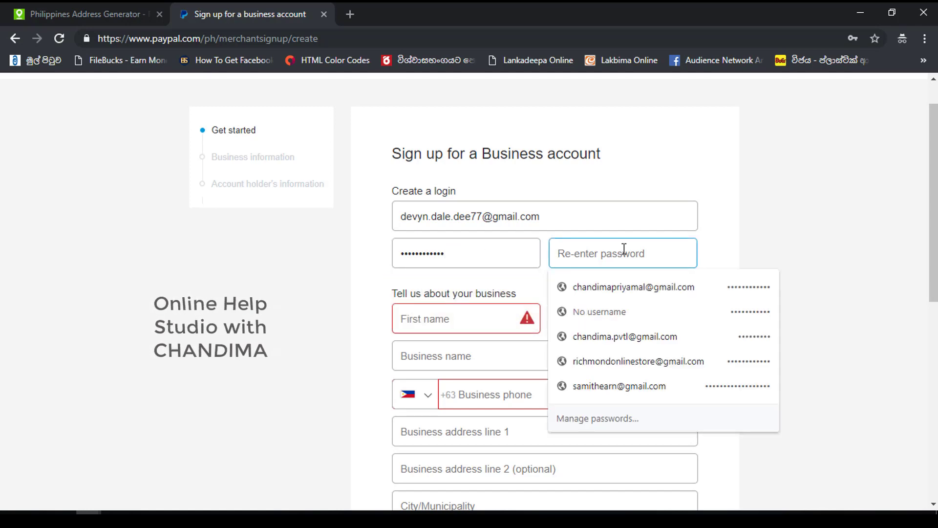
{"action": "type", "text": "abcdefg"}
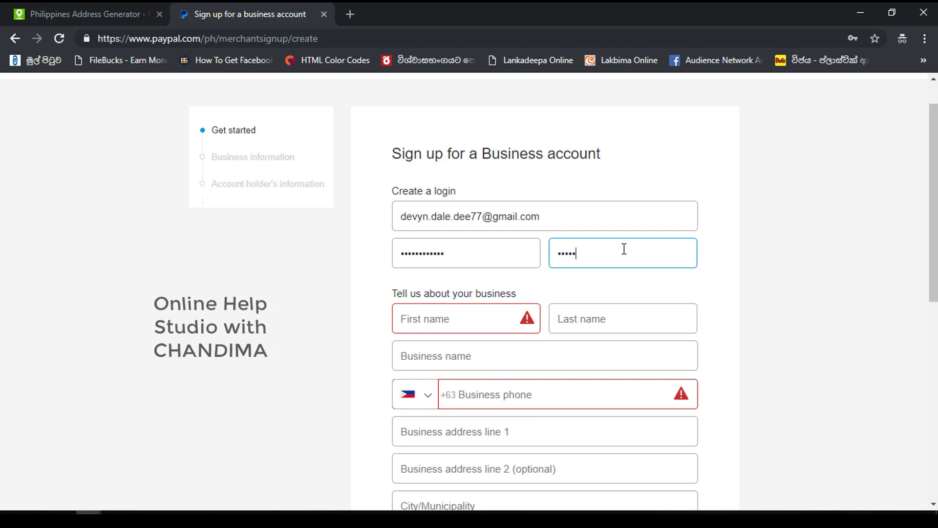
{"action": "type", "text": "12345"}
{"action": "left_click", "coordinate": [838, 284]}
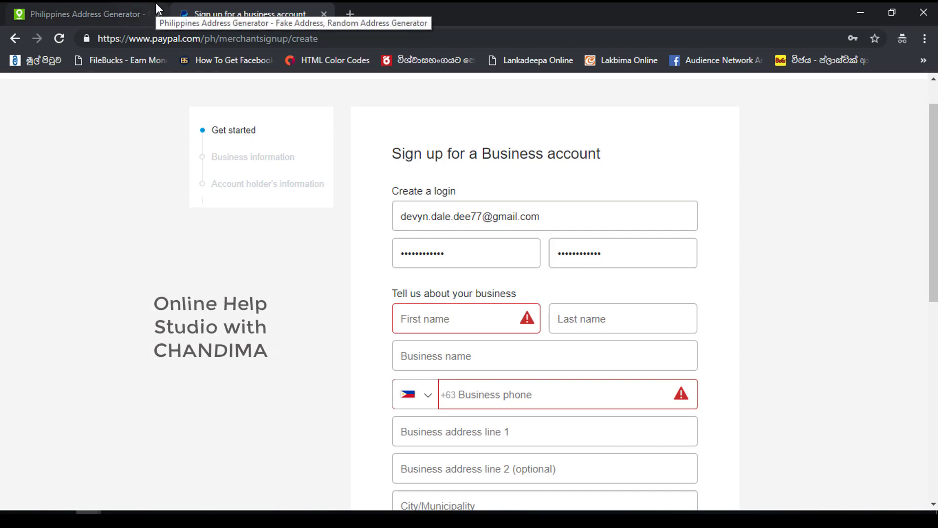
- In a new tab, search 'philiphines fake address generator' and open the Philippines Address Generator result
{"action": "left_click", "coordinate": [356, 11]}
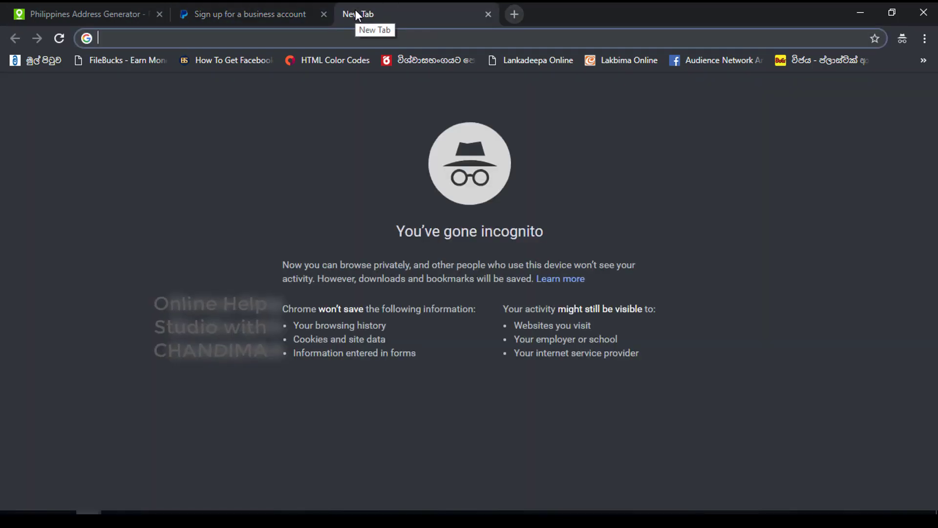
{"action": "type", "text": "phi"}
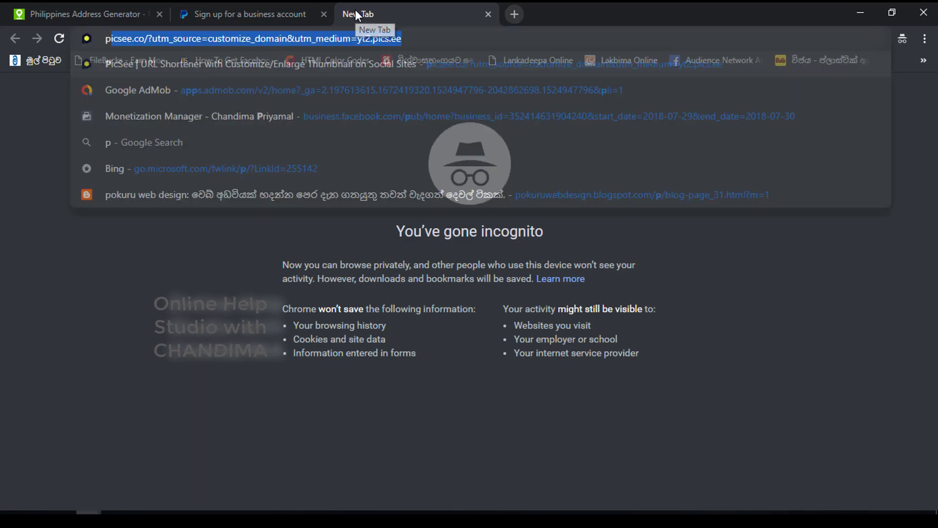
{"action": "type", "text": "liphines fake "}
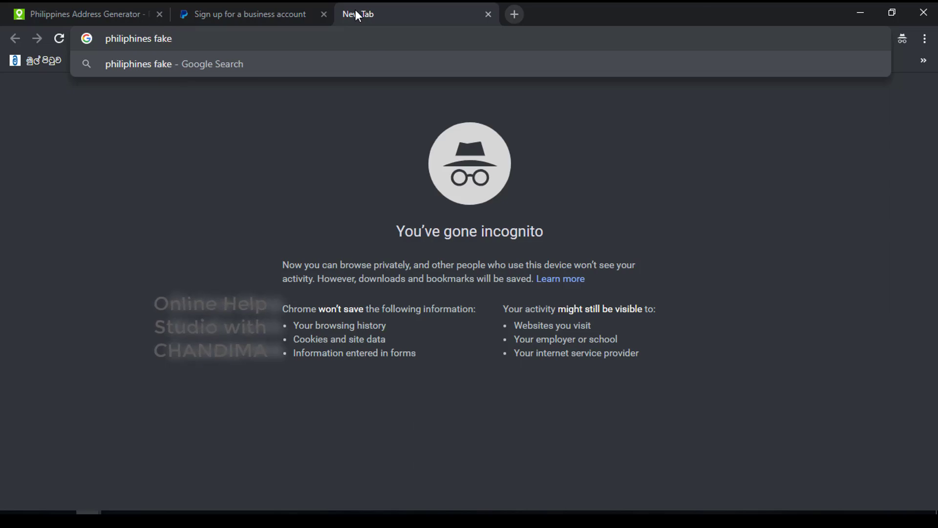
{"action": "type", "text": "addr"}
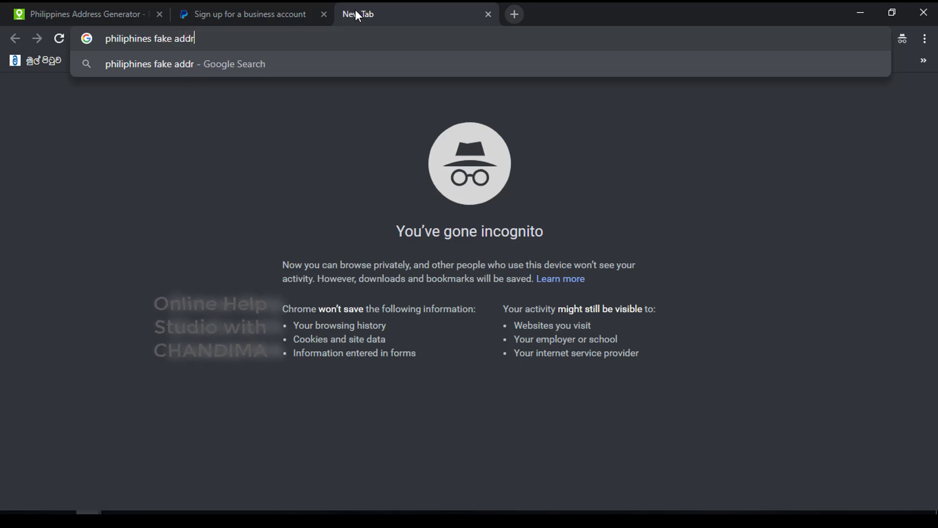
{"action": "type", "text": "ess "}
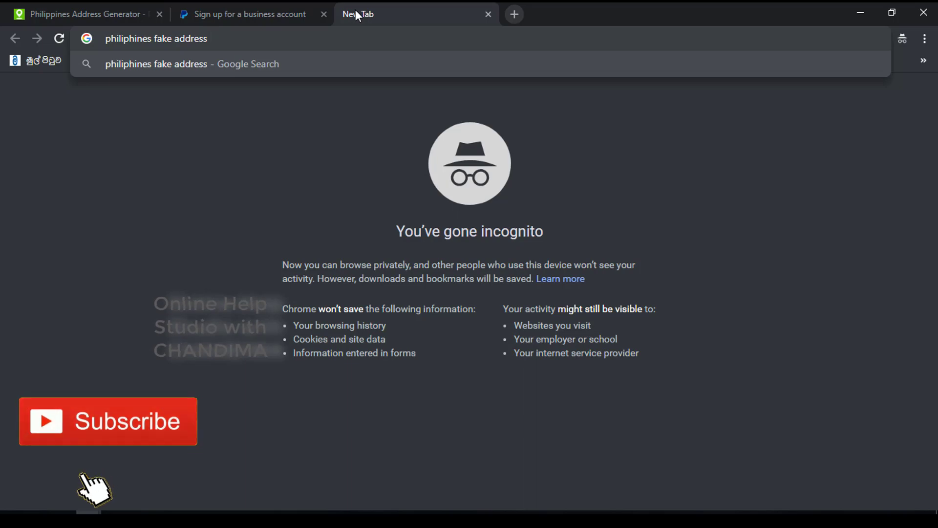
{"action": "type", "text": "ge"}
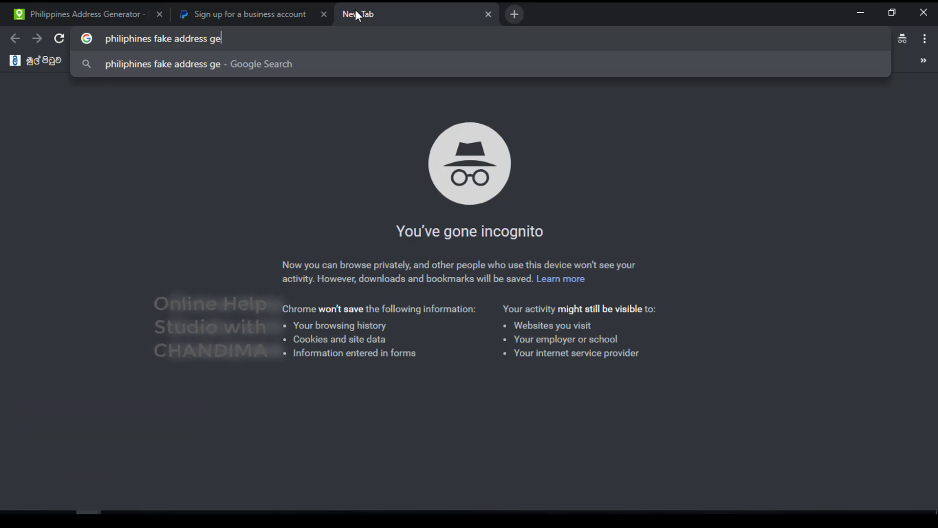
{"action": "type", "text": "nerator"}
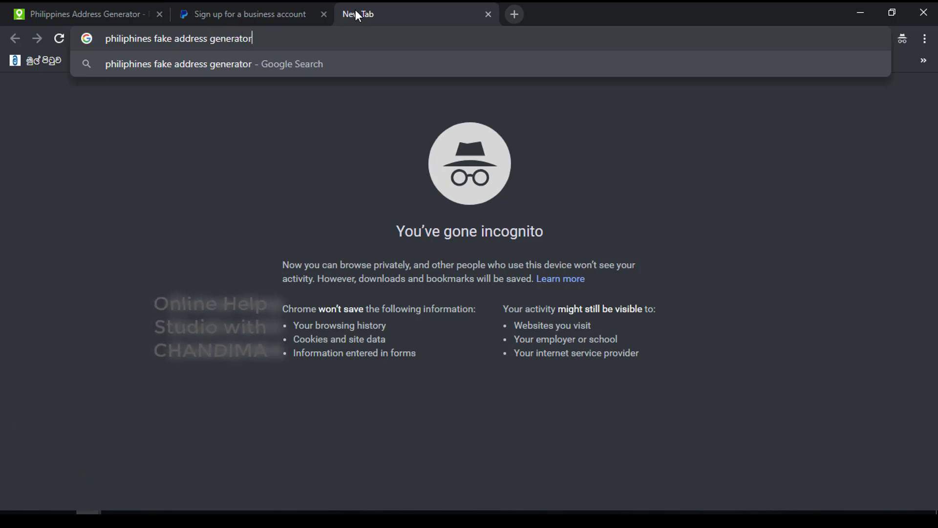
{"action": "key", "text": "Return"}
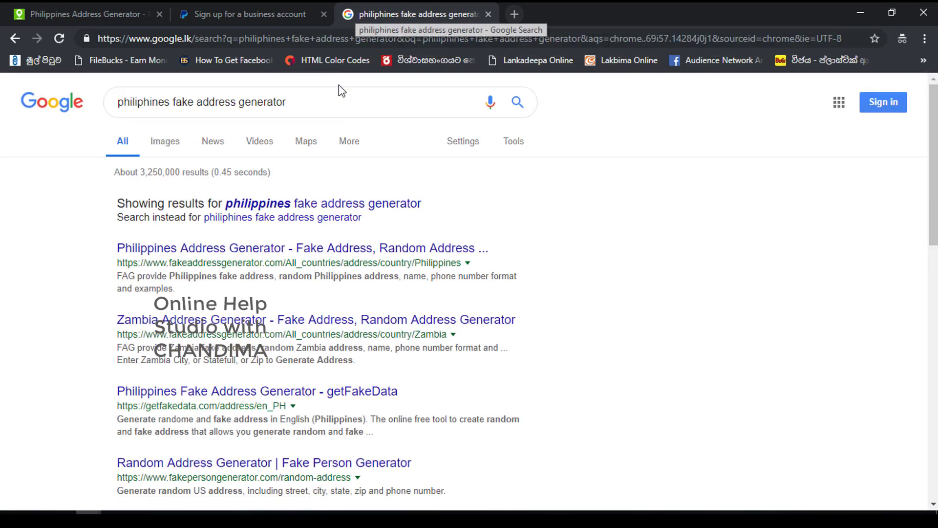
{"action": "left_click", "coordinate": [286, 253]}
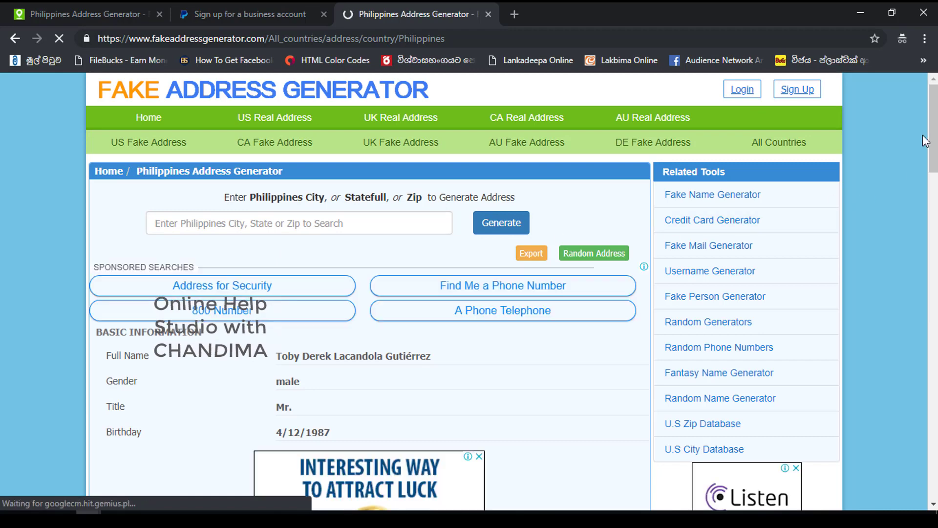
- Scroll through the generated identity, then switch to the first generator tab's identity born 10/11/1977
{"action": "left_click_drag", "start_coordinate": [935, 113], "coordinate": [935, 172]}
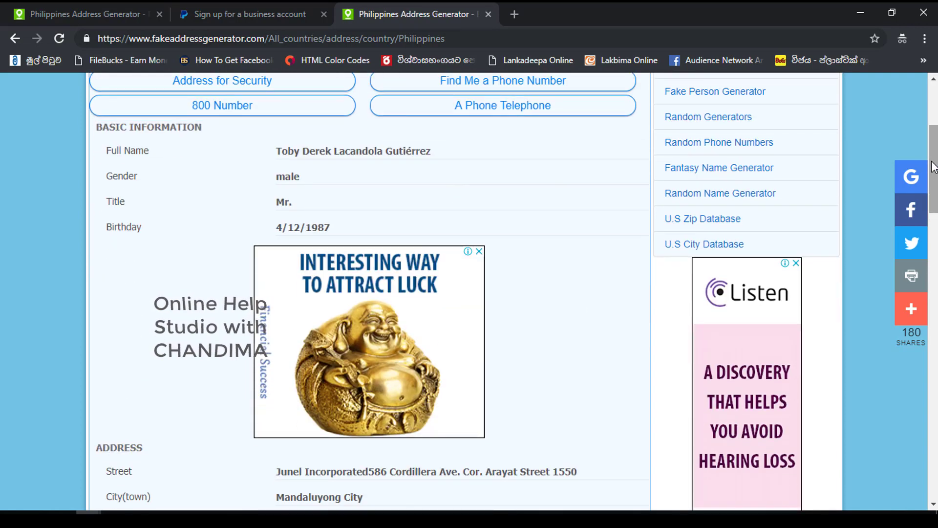
{"action": "left_click_drag", "start_coordinate": [933, 167], "coordinate": [935, 214]}
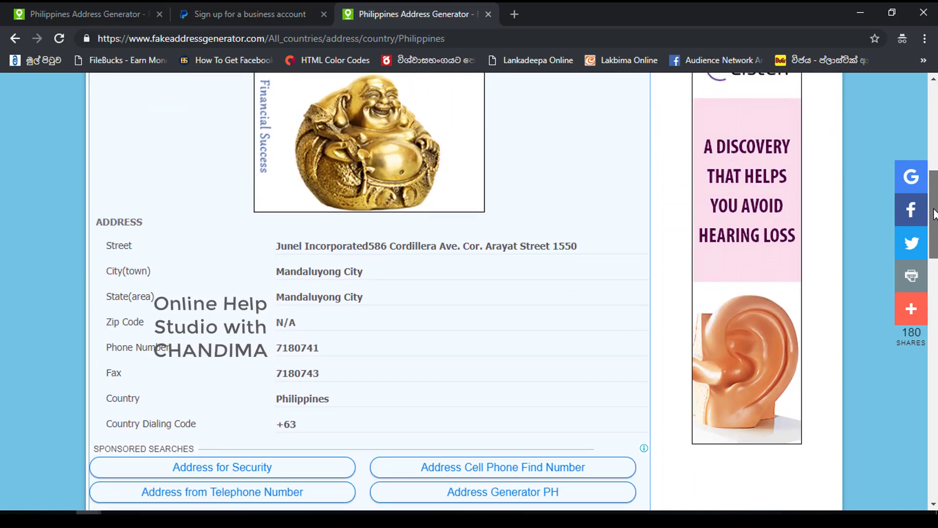
{"action": "left_click_drag", "start_coordinate": [934, 214], "coordinate": [934, 128]}
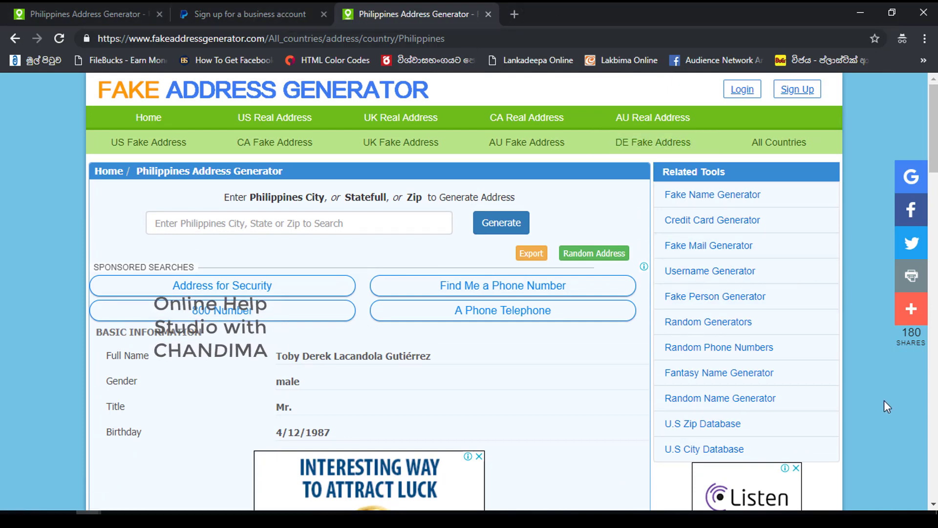
{"action": "left_click_drag", "start_coordinate": [934, 115], "coordinate": [933, 186]}
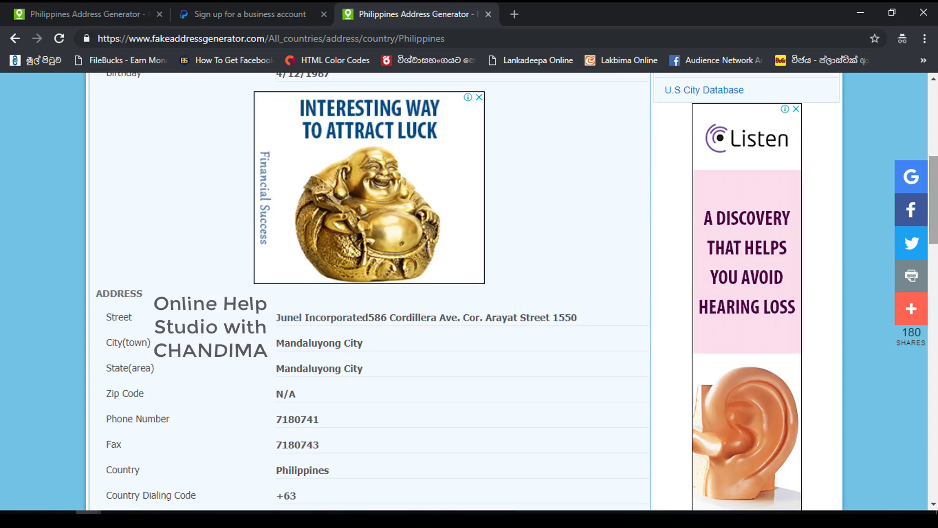
{"action": "scroll", "coordinate": [468, 149], "scroll_direction": "up", "scroll_amount": 5}
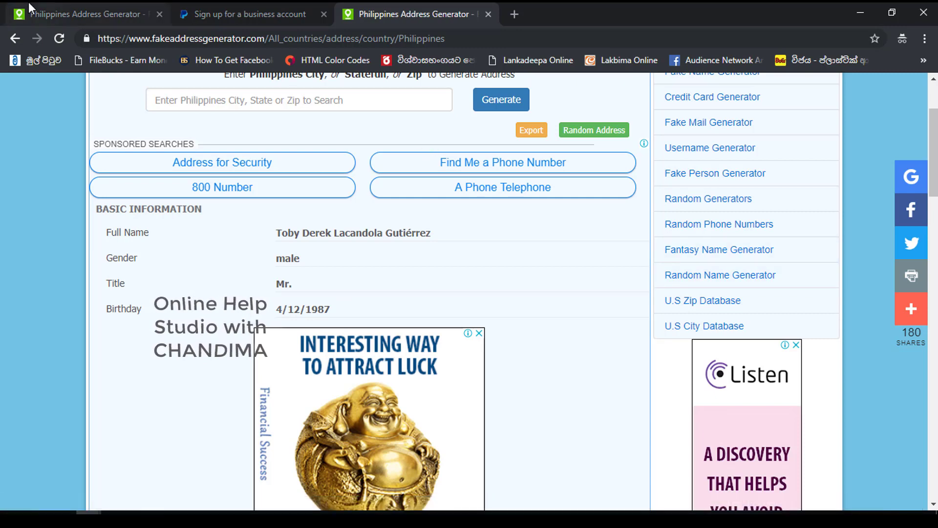
{"action": "left_click", "coordinate": [125, 12]}
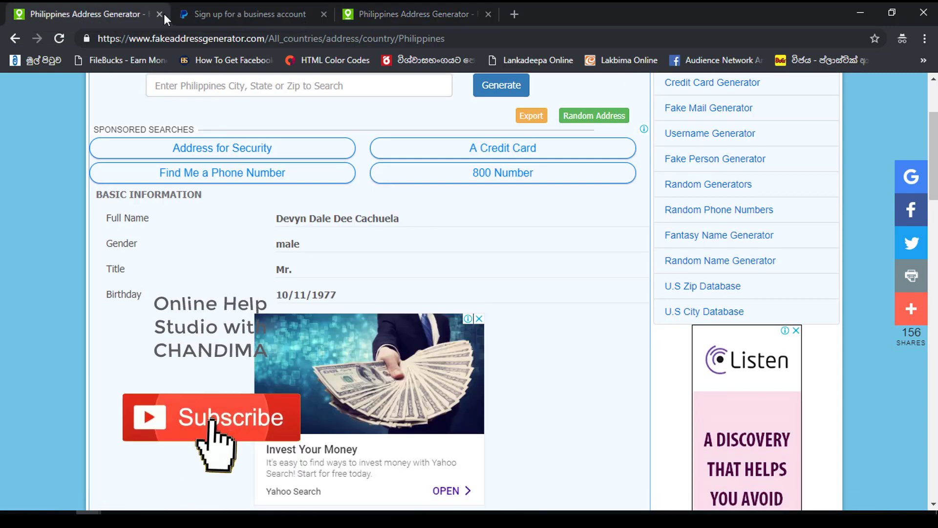
- Paste the generated full name into First name, moving the surname into Last name
{"action": "left_click_drag", "start_coordinate": [933, 151], "coordinate": [933, 128]}
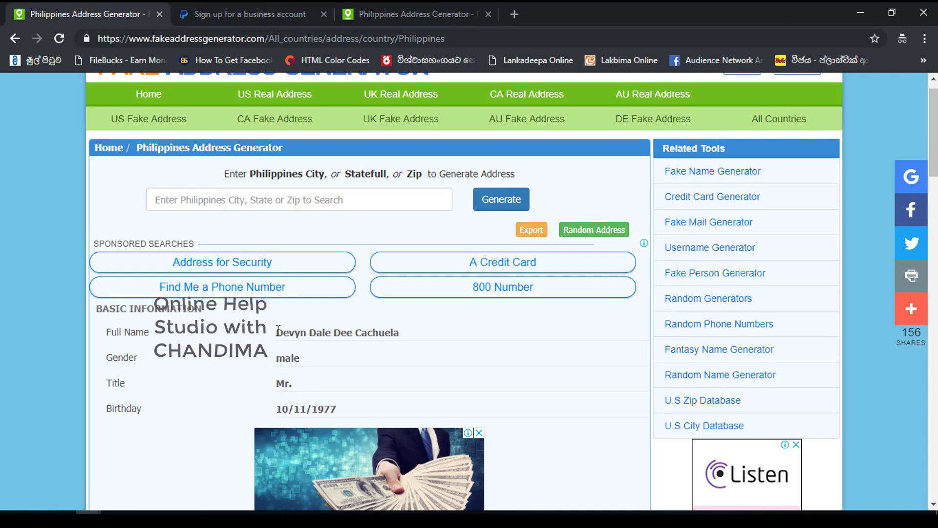
{"action": "left_click", "coordinate": [442, 331]}
{"action": "key", "text": "ctrl+c"}
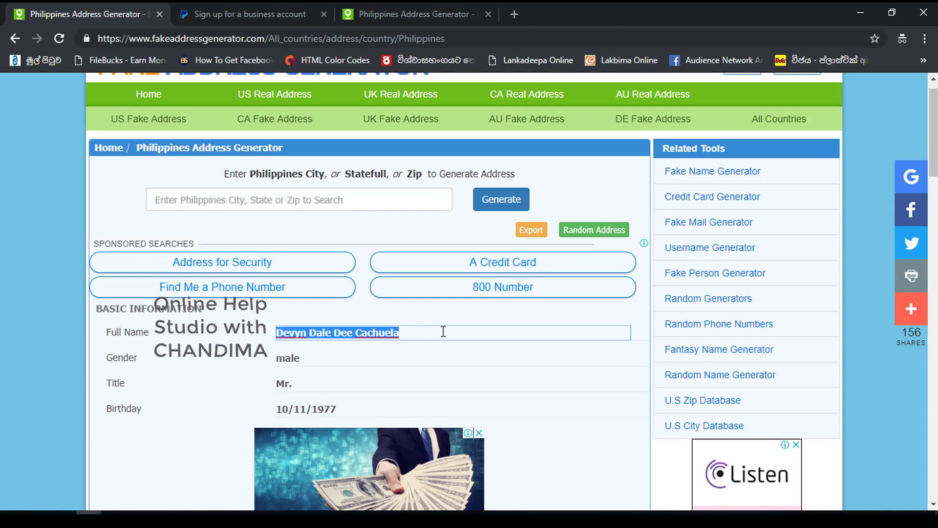
{"action": "left_click", "coordinate": [209, 16]}
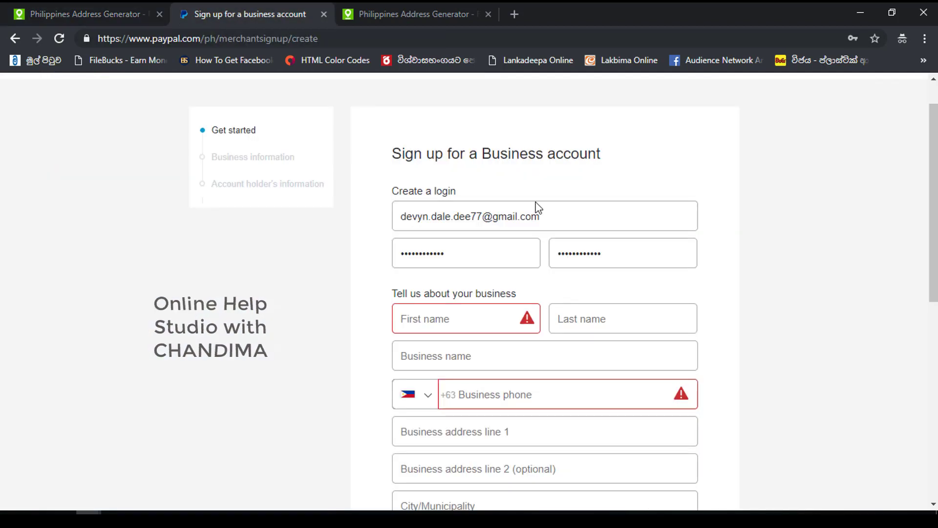
{"action": "left_click", "coordinate": [486, 313]}
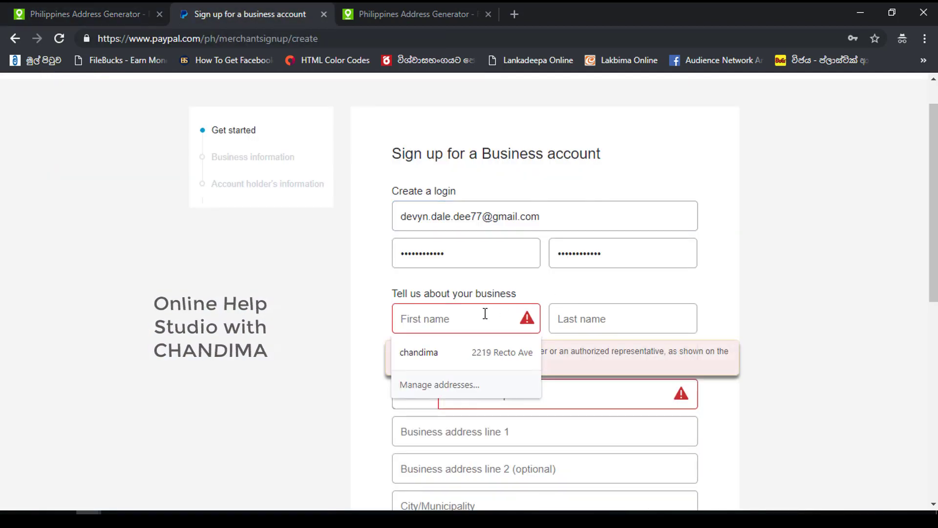
{"action": "key", "text": "ctrl+v"}
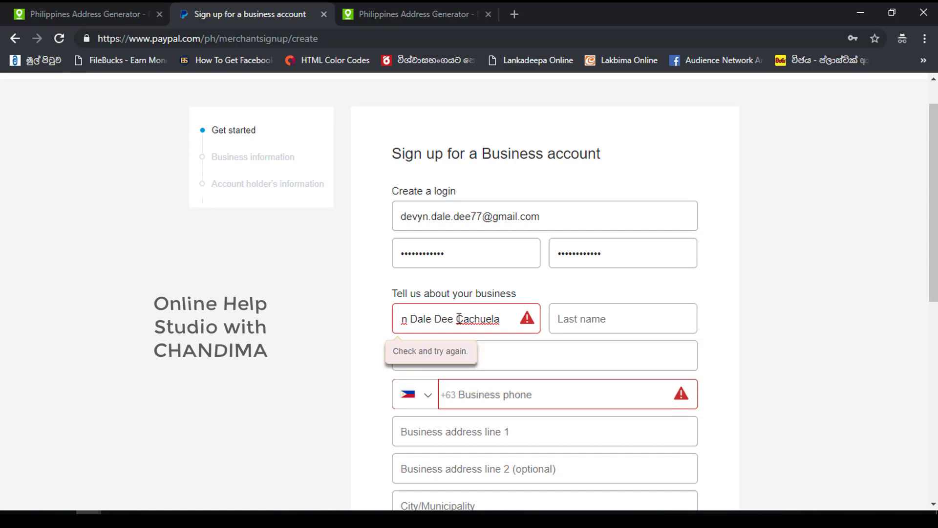
{"action": "left_click_drag", "start_coordinate": [456, 318], "coordinate": [524, 312]}
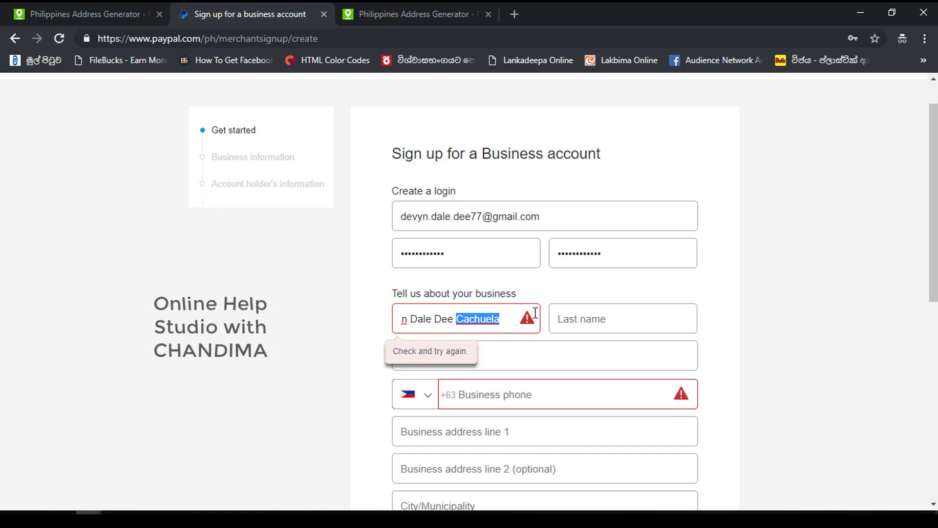
{"action": "key", "text": "ctrl+x"}
{"action": "left_click", "coordinate": [560, 320]}
{"action": "key", "text": "ctrl+v"}
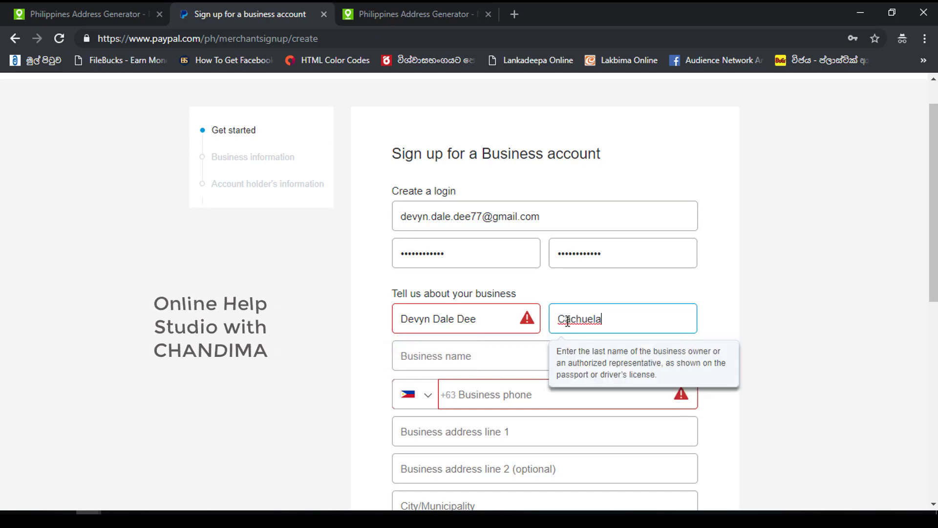
- Fill Business name with the generated person's full name
{"action": "left_click", "coordinate": [480, 366]}
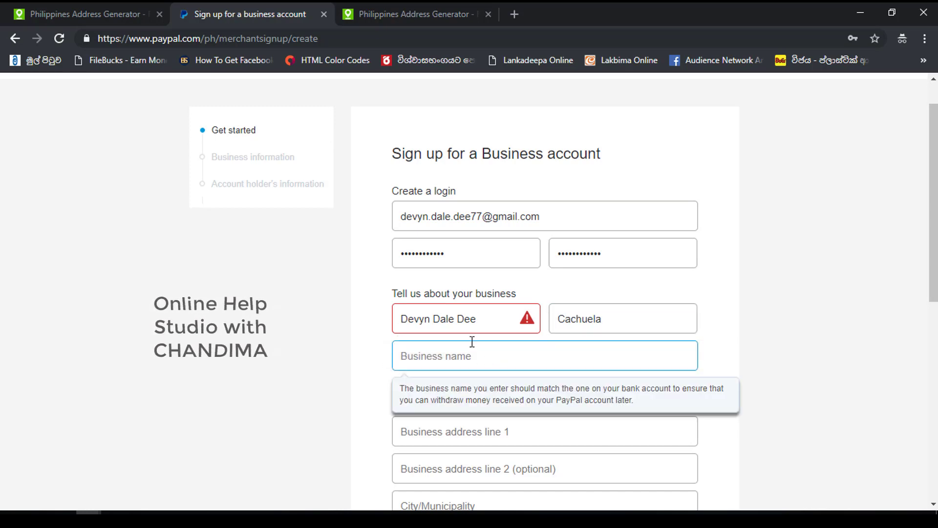
{"action": "key", "text": "ctrl+v"}
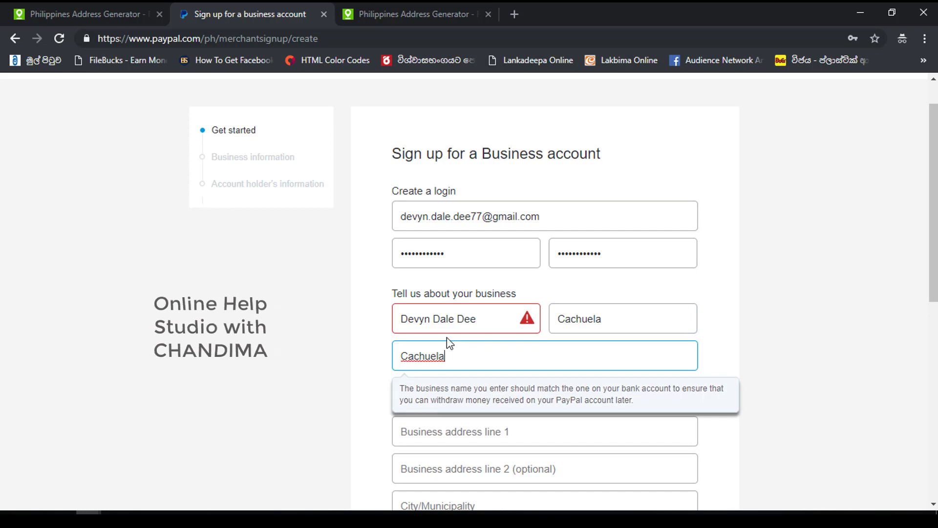
{"action": "key", "text": "ctrl+z"}
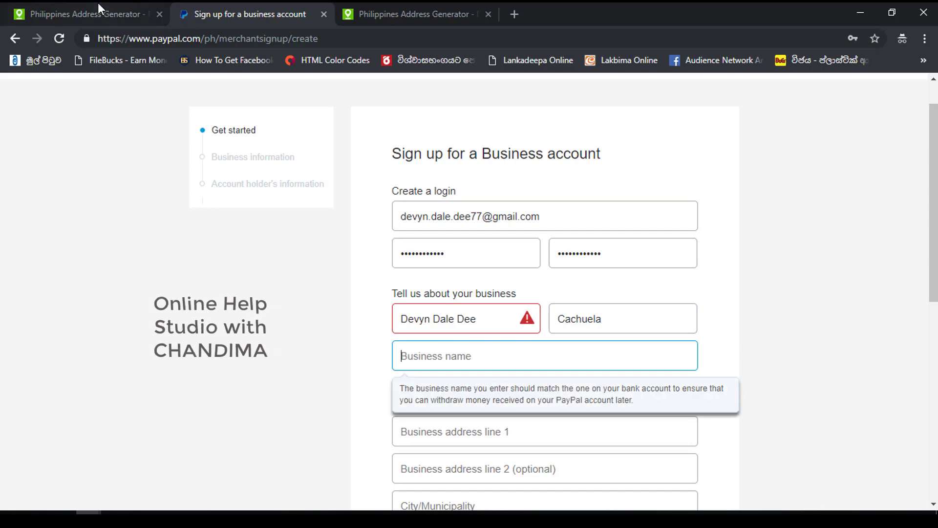
{"action": "left_click", "coordinate": [100, 7]}
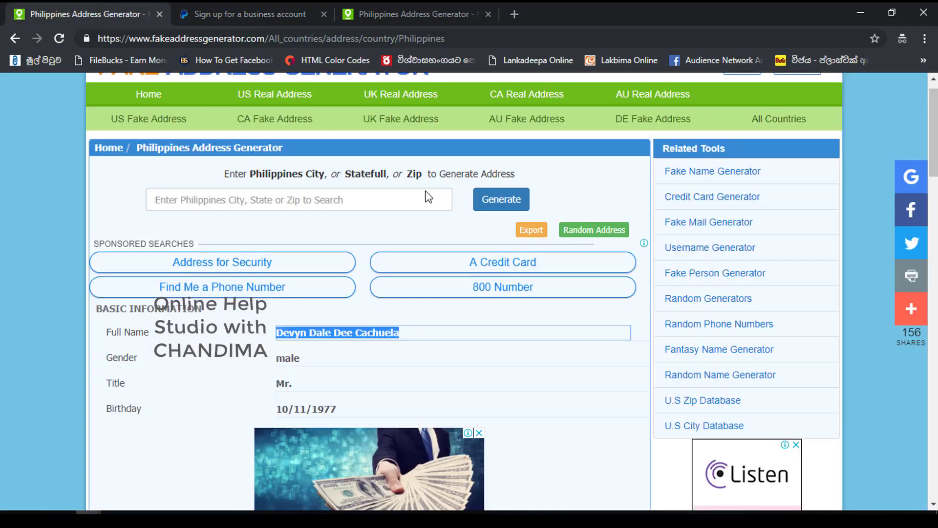
{"action": "left_click", "coordinate": [253, 7]}
{"action": "key", "text": "ctrl+v"}
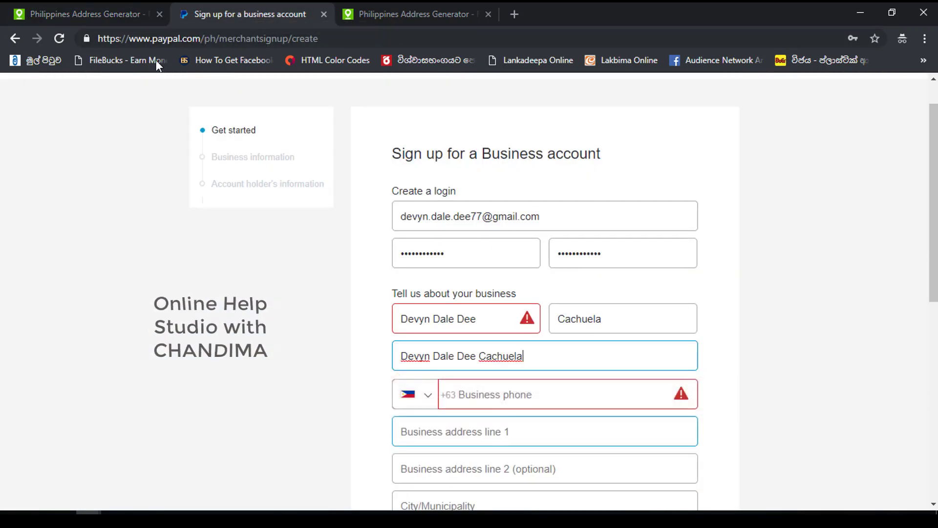
{"action": "left_click", "coordinate": [60, 8]}
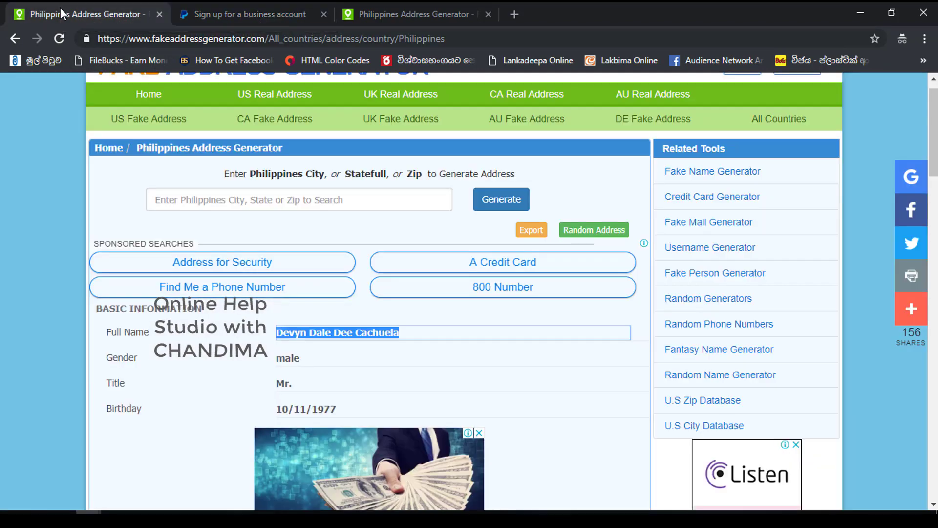
- Copy the generated phone number into Business phone, keeping only the part before the slash
{"action": "left_click_drag", "start_coordinate": [932, 148], "coordinate": [930, 235]}
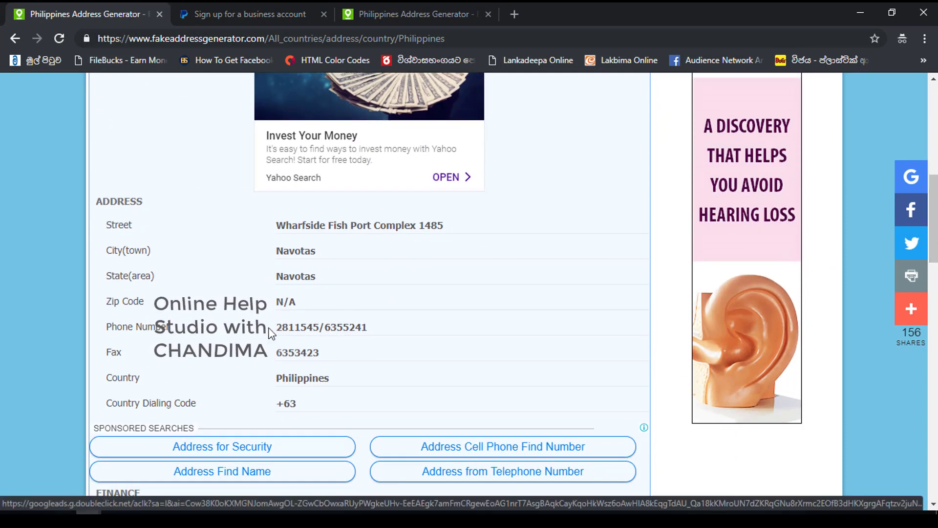
{"action": "left_click_drag", "start_coordinate": [278, 327], "coordinate": [320, 327]}
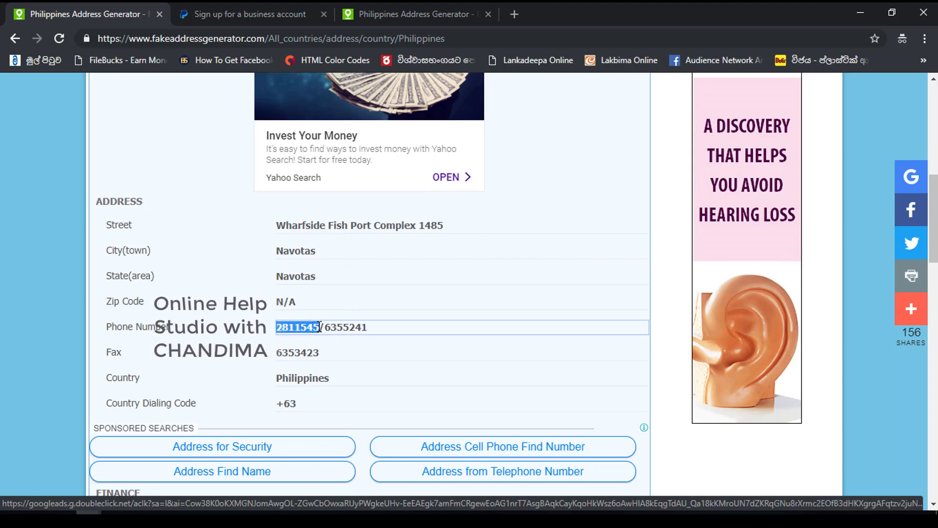
{"action": "triple_click", "coordinate": [319, 327]}
{"action": "key", "text": "ctrl+c"}
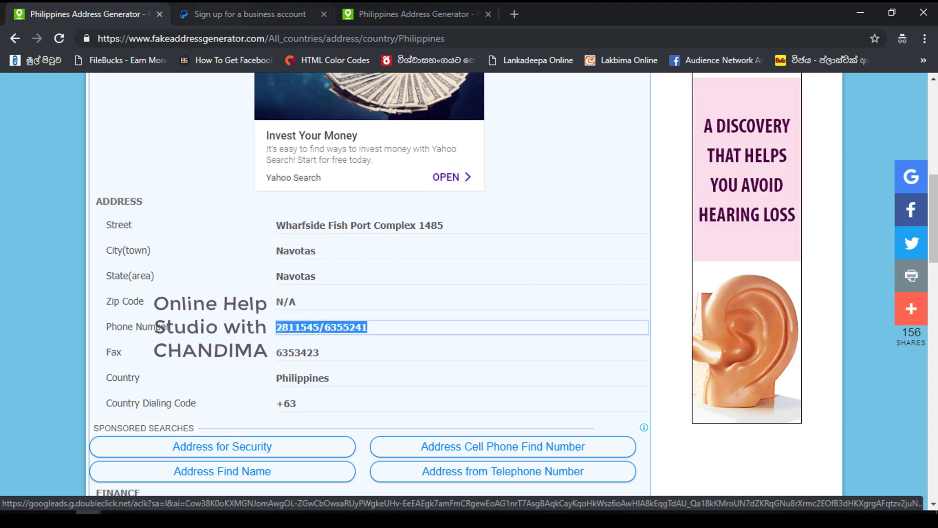
{"action": "left_click", "coordinate": [213, 6]}
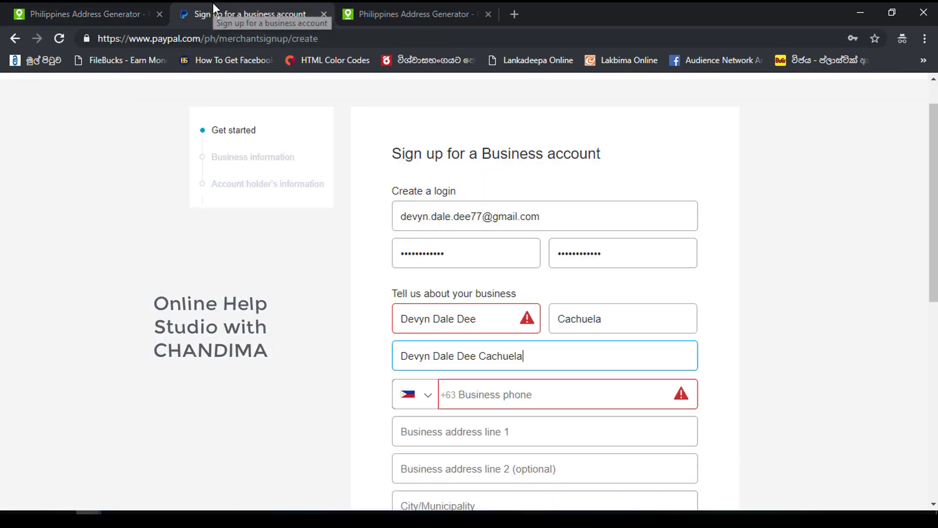
{"action": "left_click", "coordinate": [547, 401]}
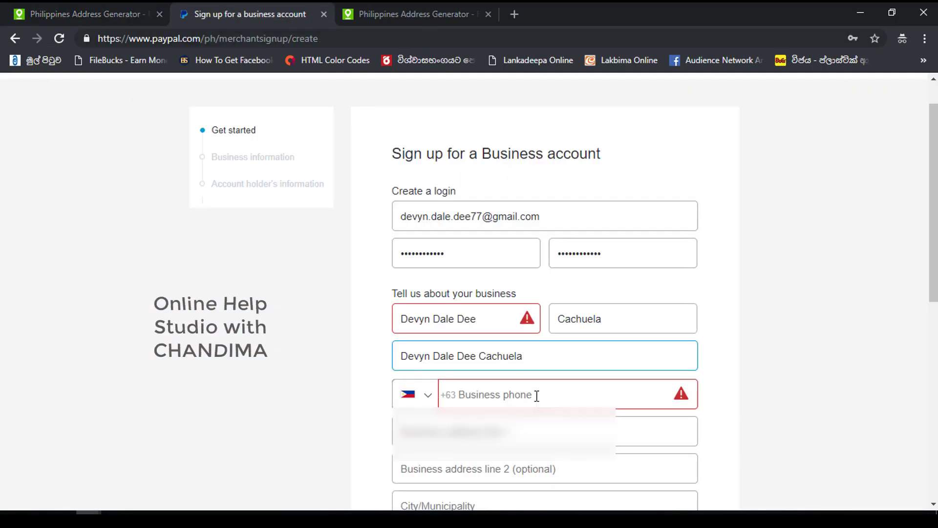
{"action": "left_click", "coordinate": [536, 396]}
{"action": "key", "text": "ctrl+v"}
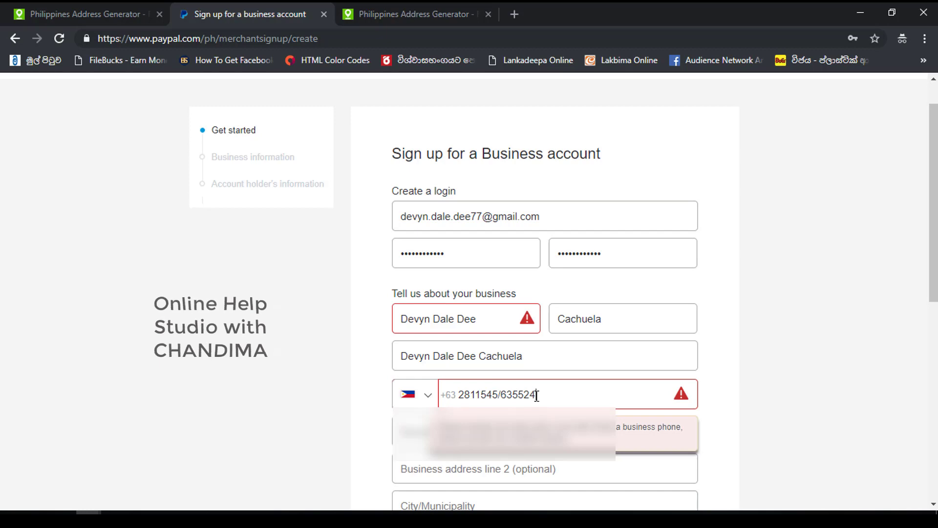
{"action": "key", "text": "BackSpace"}
{"action": "key", "text": "BackSpace"}
{"action": "key", "text": "BackSpace"}
{"action": "key", "text": "BackSpace"}
{"action": "key", "text": "BackSpace"}
{"action": "key", "text": "BackSpace"}
{"action": "key", "text": "BackSpace"}
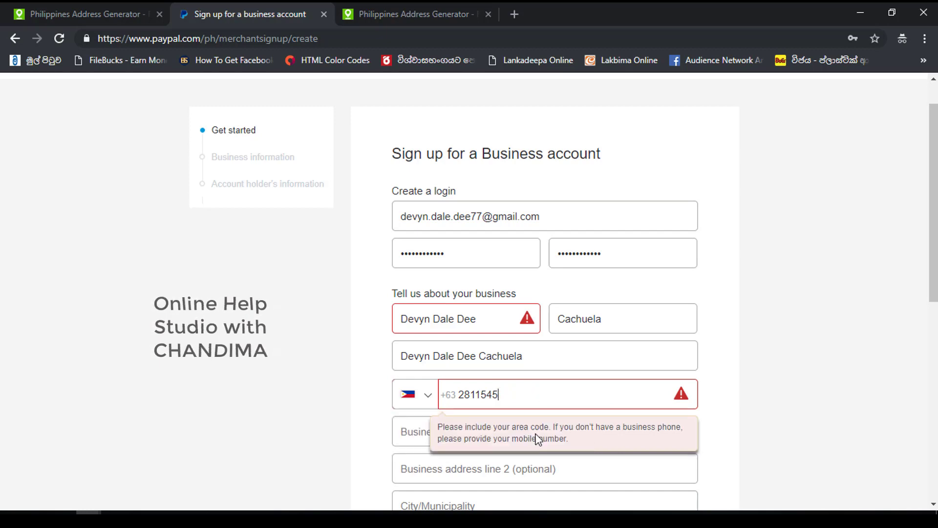
{"action": "left_click", "coordinate": [241, 408]}
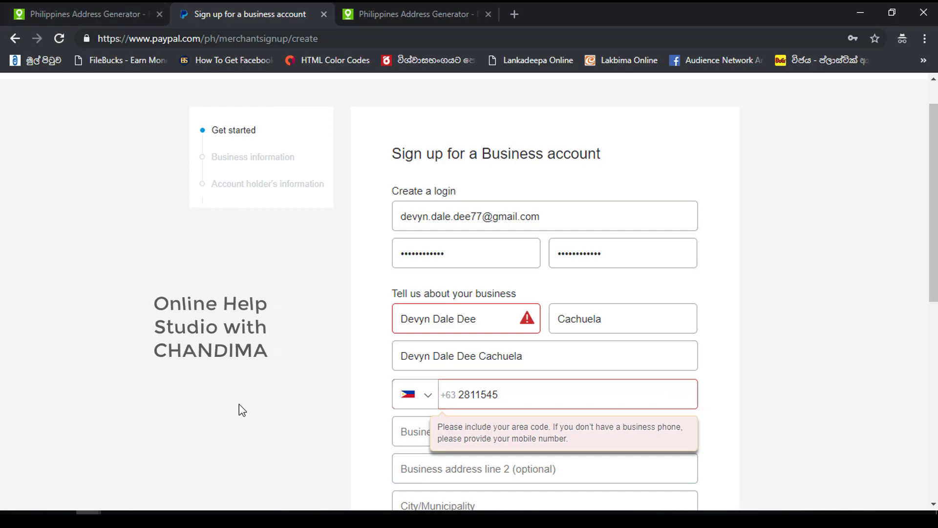
{"action": "left_click", "coordinate": [111, 5]}
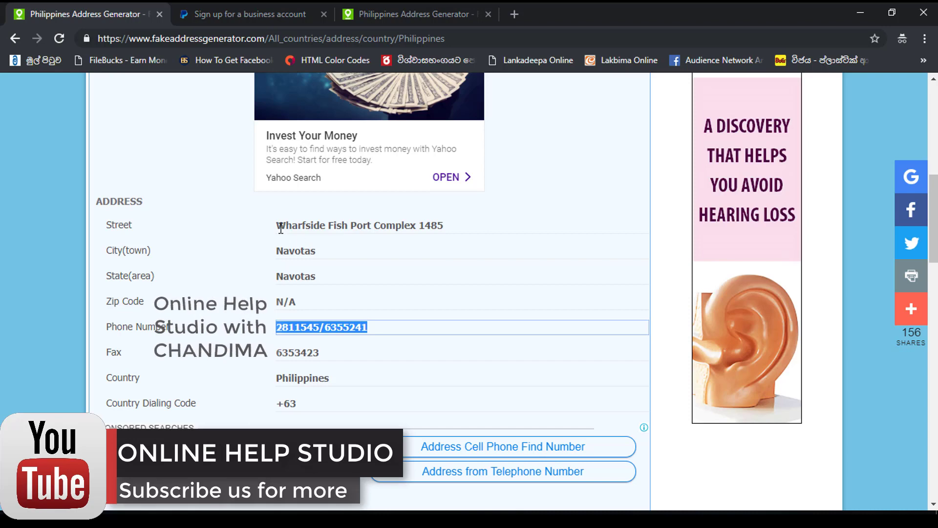
- Copy the generated street address into Business address line 1
{"action": "left_click_drag", "start_coordinate": [278, 225], "coordinate": [463, 247]}
{"action": "key", "text": "ctrl+c"}
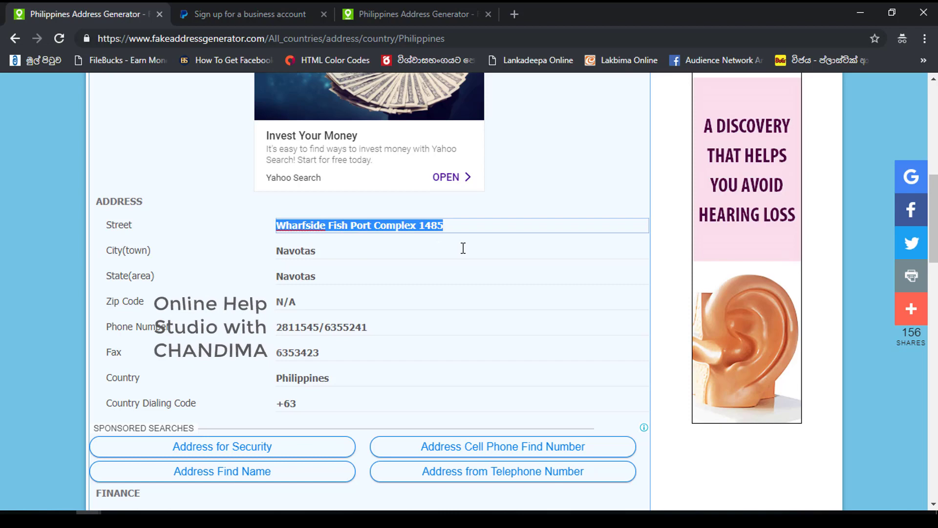
{"action": "left_click", "coordinate": [266, 13]}
{"action": "left_click", "coordinate": [427, 429]}
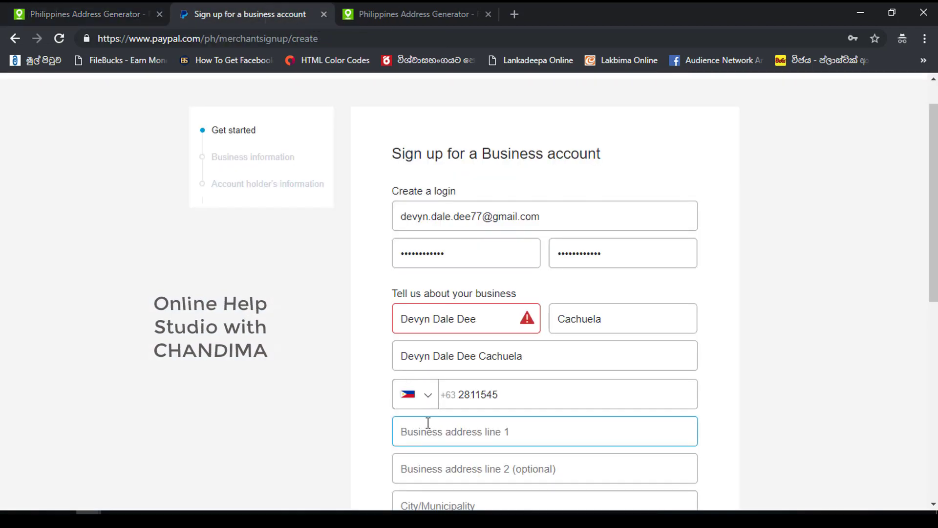
{"action": "key", "text": "ctrl+v"}
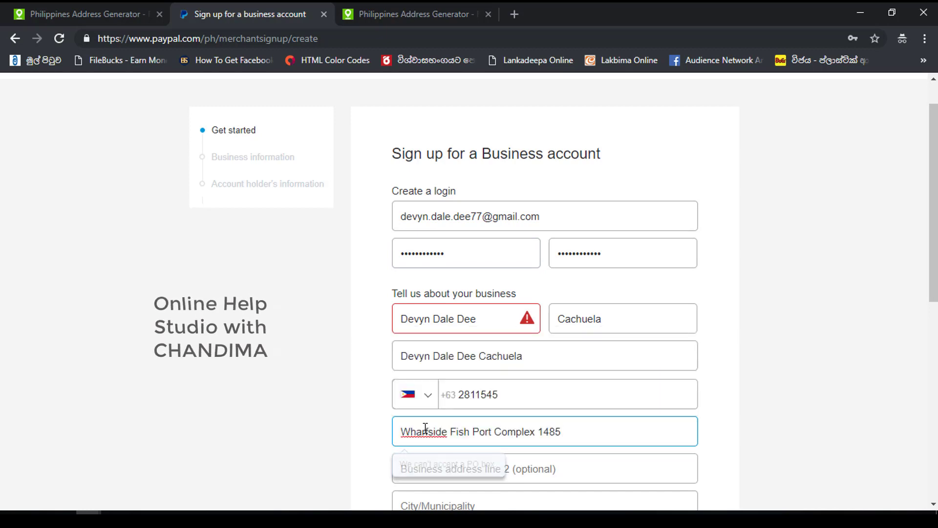
- Copy the generated city Navotas into address line 2
{"action": "left_click", "coordinate": [117, 8]}
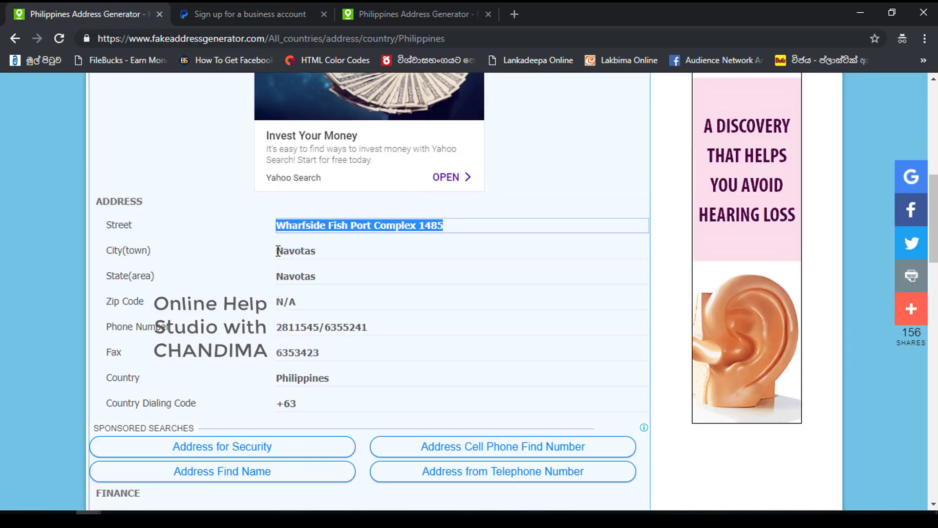
{"action": "left_click_drag", "start_coordinate": [278, 251], "coordinate": [312, 254]}
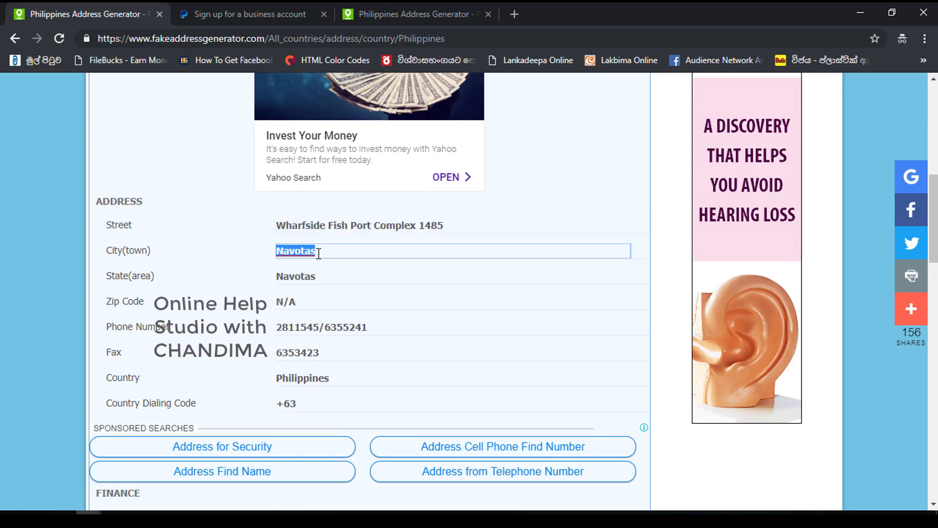
{"action": "left_click", "coordinate": [253, 5]}
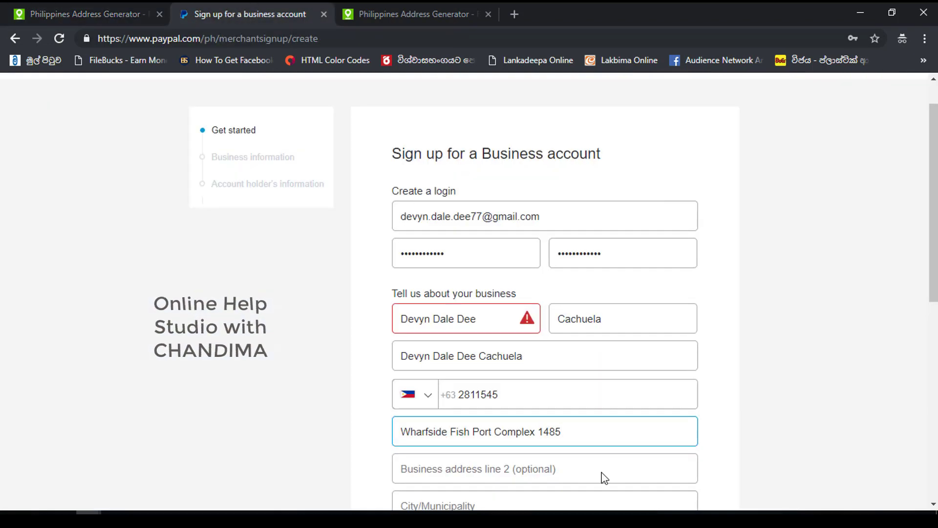
{"action": "left_click", "coordinate": [552, 471]}
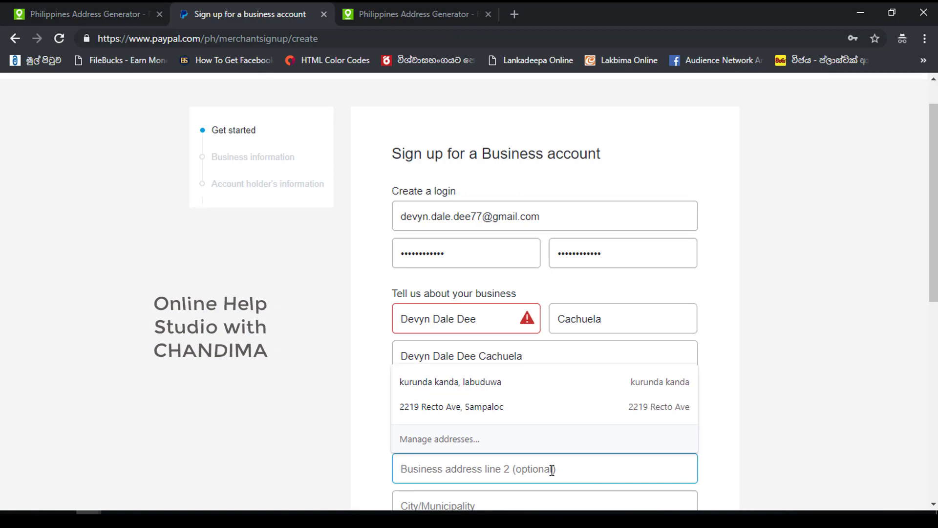
{"action": "type", "text": "Navotas"}
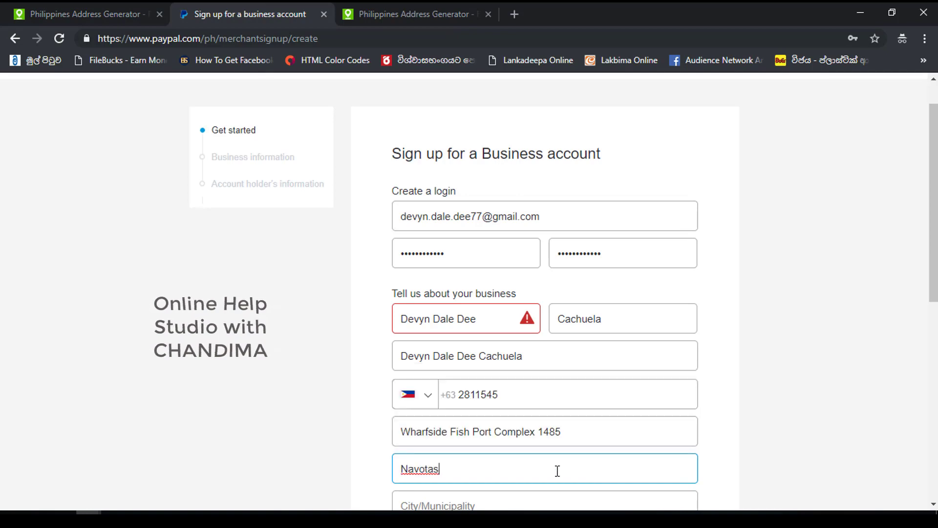
{"action": "left_click_drag", "start_coordinate": [934, 276], "coordinate": [934, 331]}
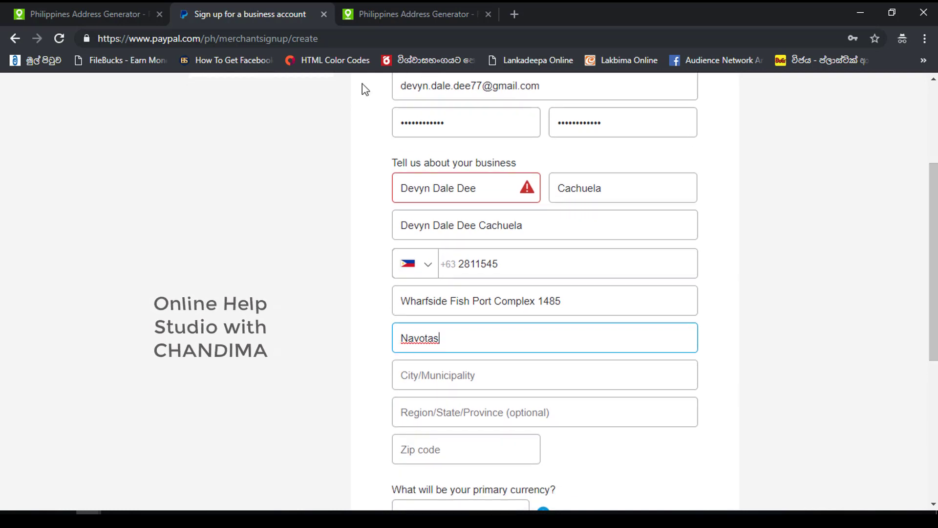
- Paste Navotas into the City/Municipality field and dismiss the saved address suggestions
{"action": "left_click", "coordinate": [75, 3]}
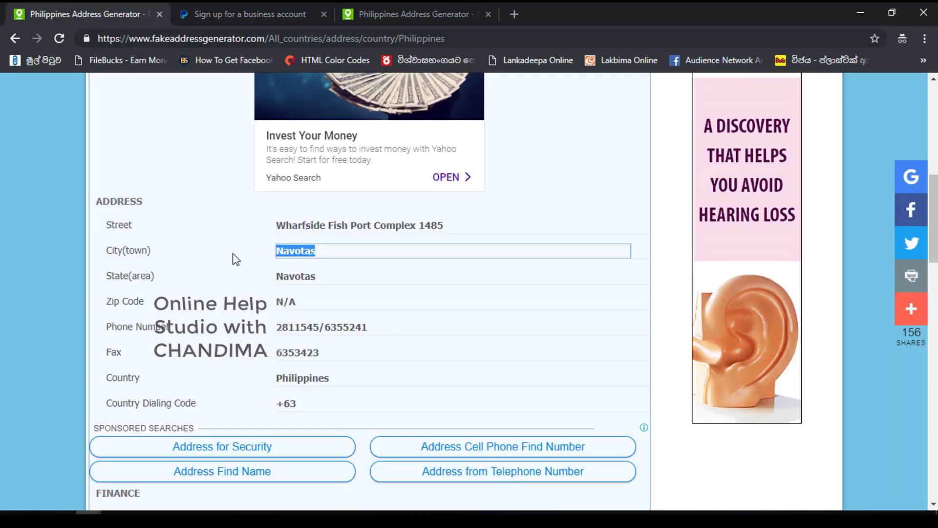
{"action": "left_click", "coordinate": [274, 2]}
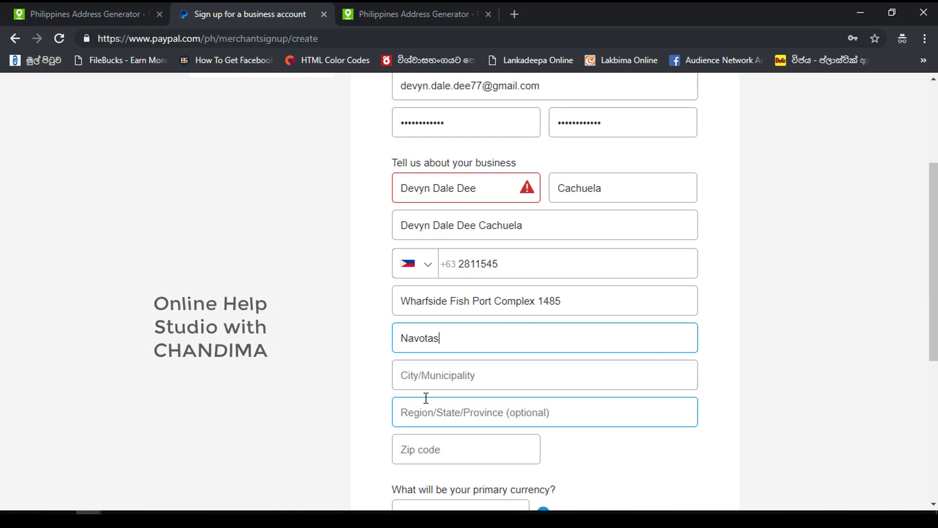
{"action": "left_click", "coordinate": [61, 3]}
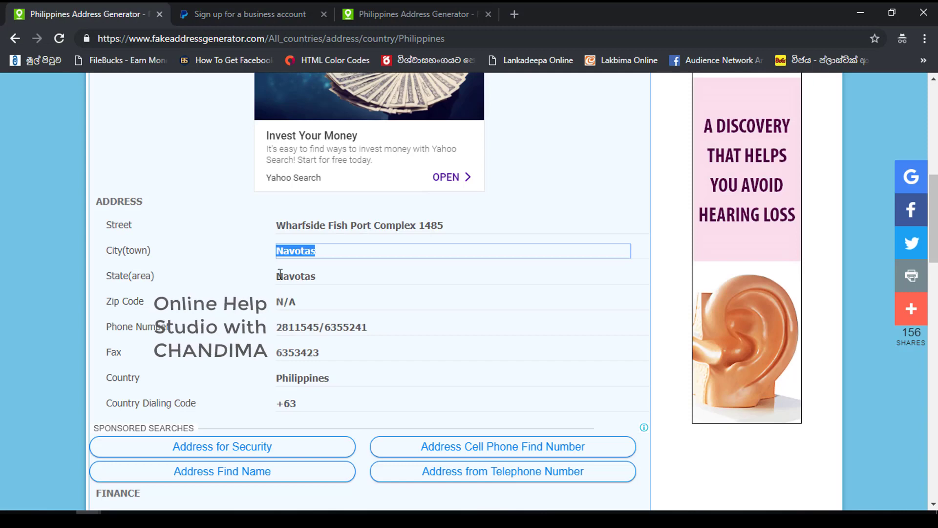
{"action": "left_click", "coordinate": [229, 2]}
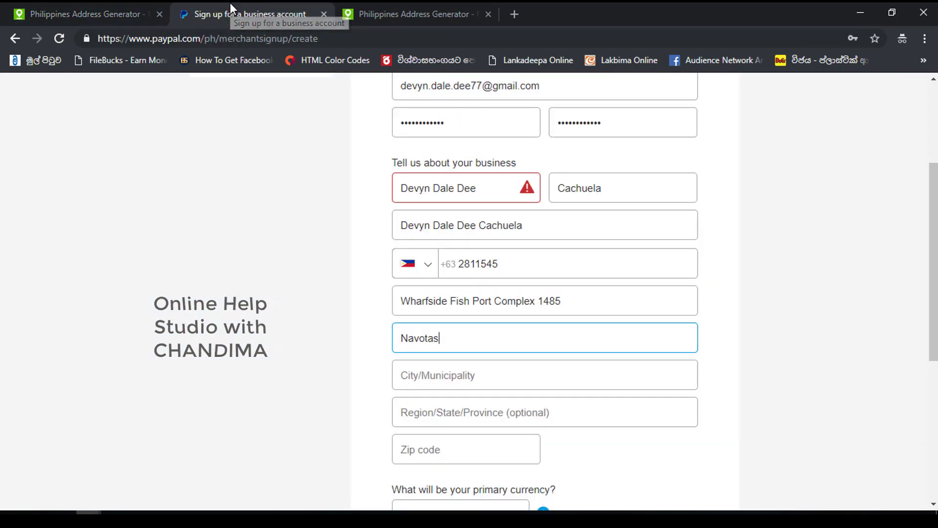
{"action": "left_click", "coordinate": [417, 377]}
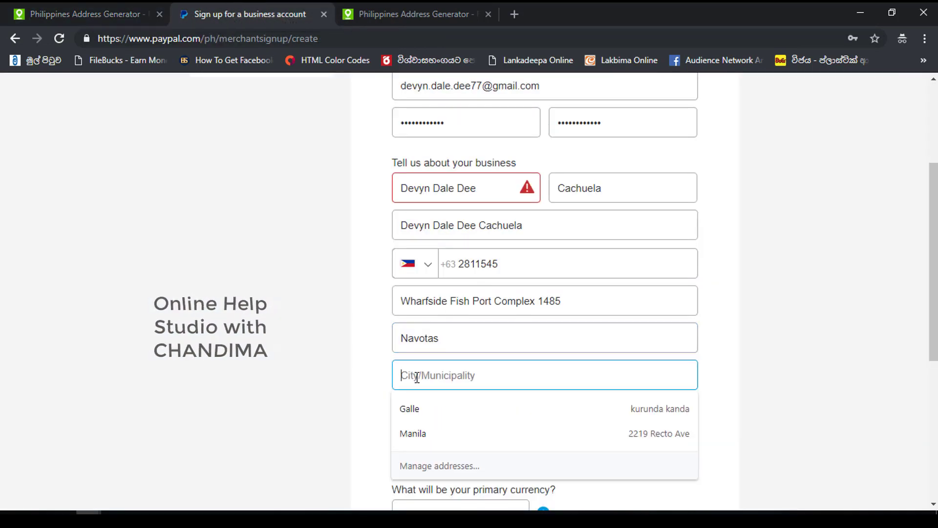
{"action": "type", "text": "Navotas"}
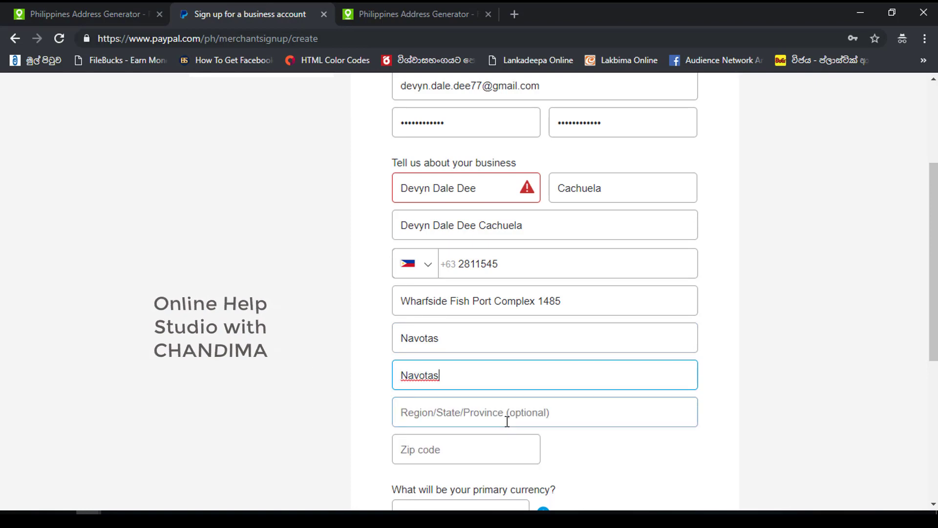
{"action": "left_click", "coordinate": [501, 416]}
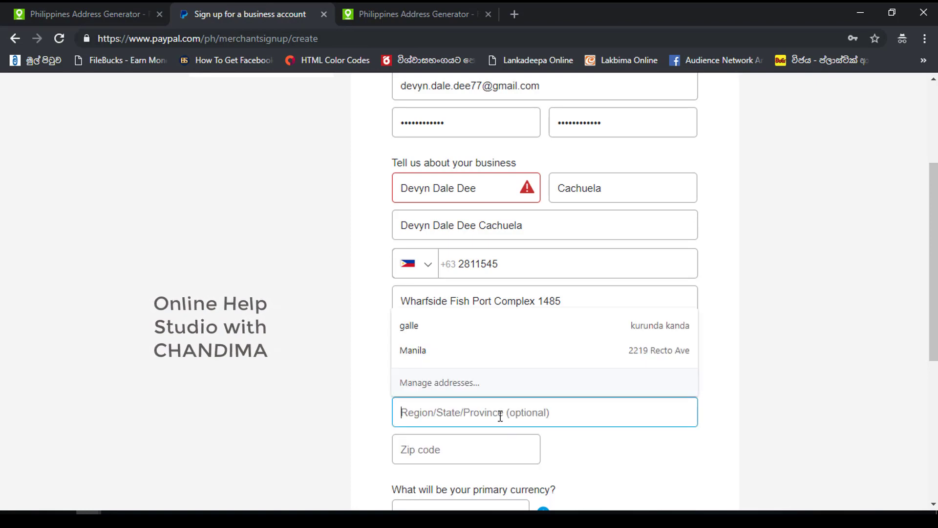
{"action": "left_click", "coordinate": [223, 240]}
- Review the generated address details again and open a blank browser tab
{"action": "left_click", "coordinate": [56, 4]}
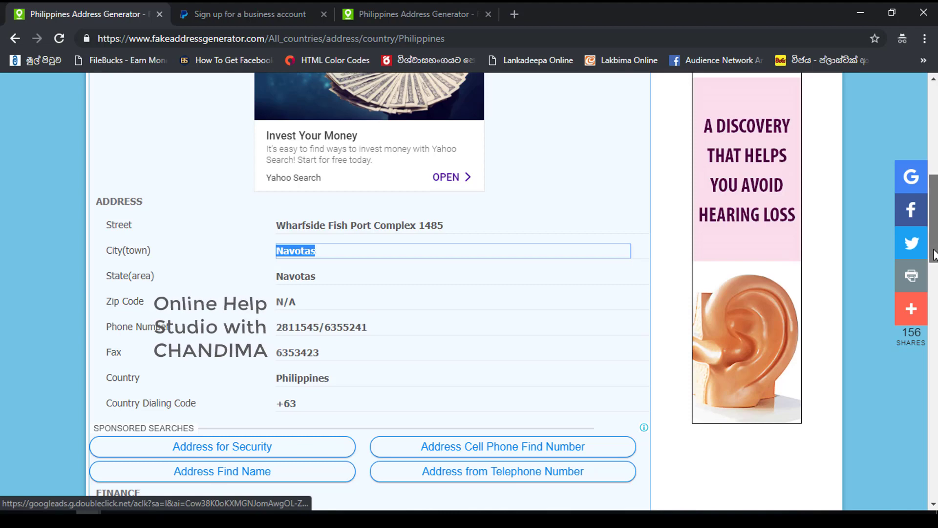
{"action": "scroll", "coordinate": [935, 258], "scroll_direction": "down", "scroll_amount": 1}
{"action": "scroll", "coordinate": [934, 258], "scroll_direction": "down", "scroll_amount": 2}
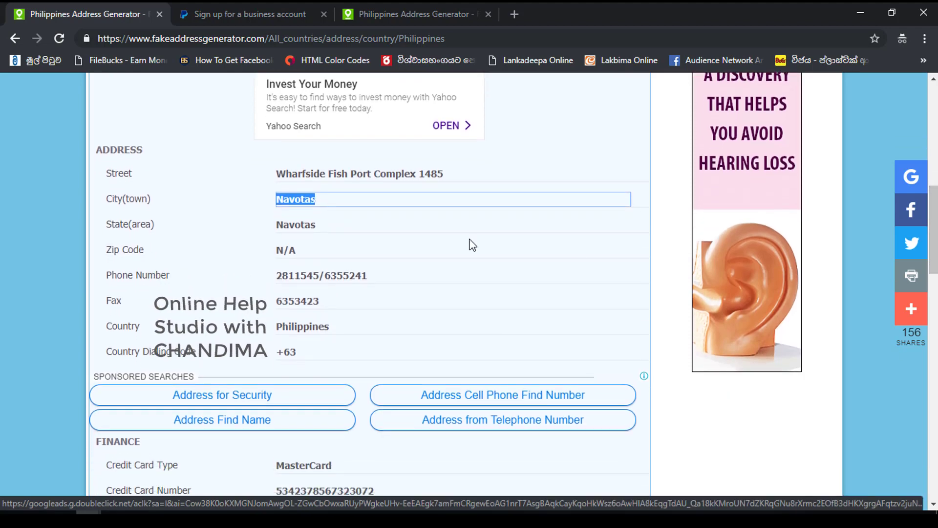
{"action": "left_click", "coordinate": [198, 4]}
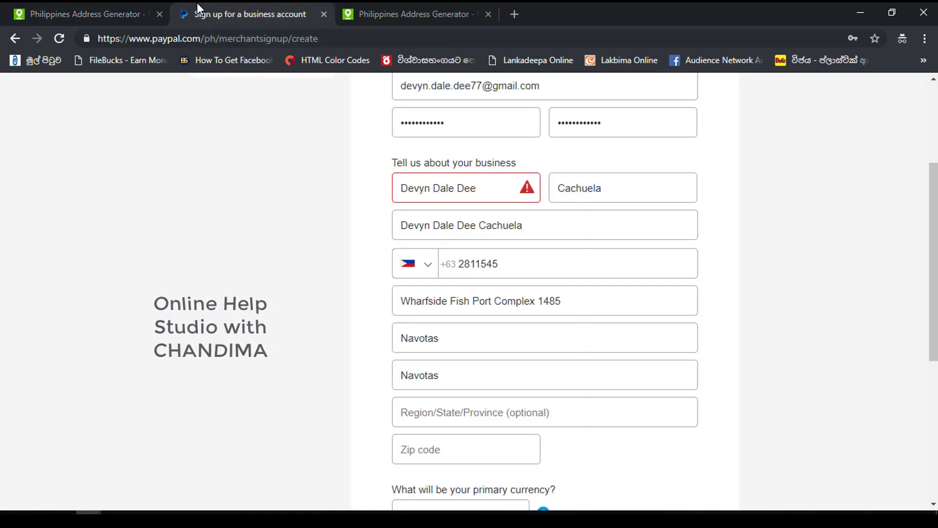
{"action": "left_click", "coordinate": [56, 5]}
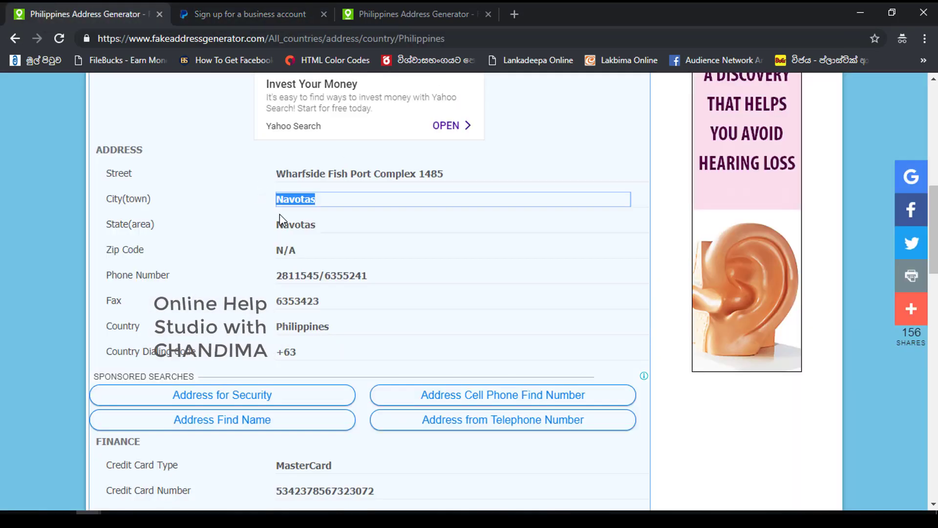
{"action": "left_click", "coordinate": [514, 14]}
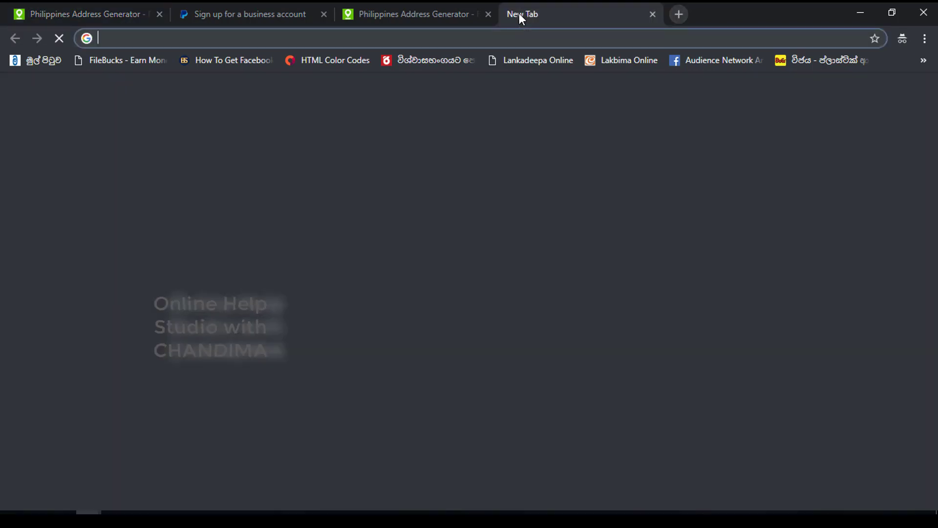
- Search 'Navotas philipines zip code' and copy the 1485 ZIP code from the results
{"action": "type", "text": "Navotas"}
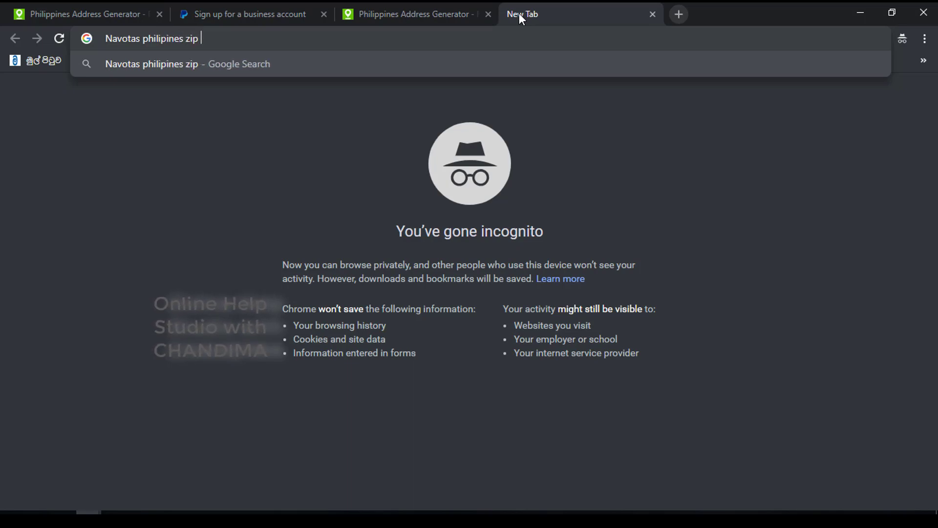
{"action": "type", "text": "e"}
{"action": "key", "text": "Return"}
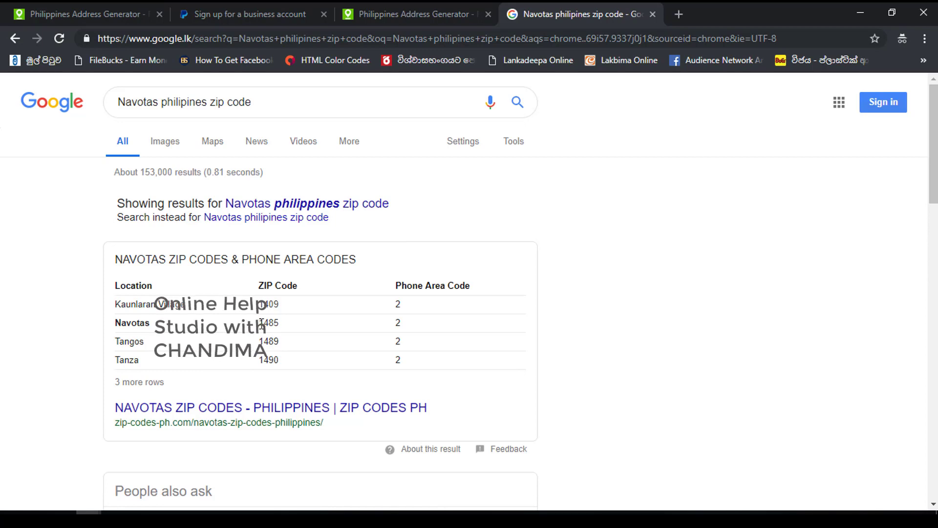
{"action": "left_click_drag", "start_coordinate": [258, 322], "coordinate": [325, 324]}
{"action": "key", "text": "ctrl+c"}
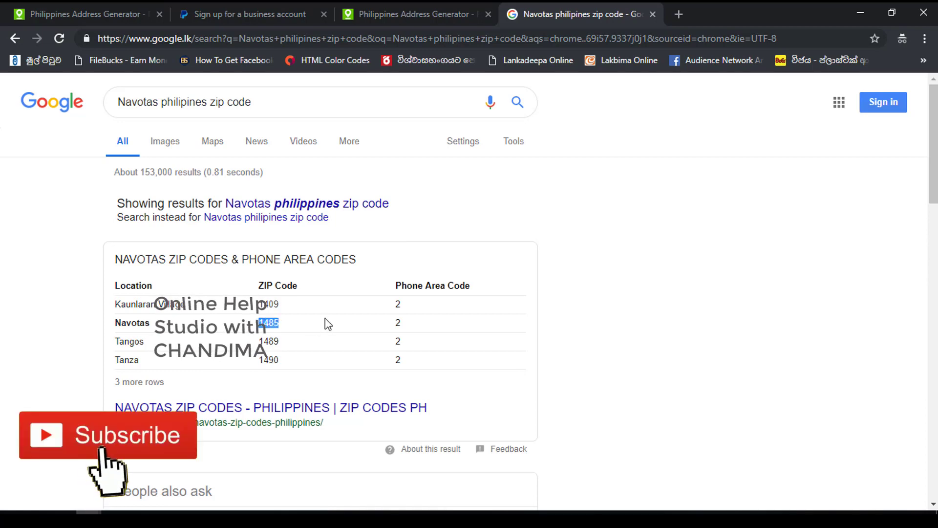
- Fill the Zip code with 1485 and the Region field with Navotas
{"action": "left_click", "coordinate": [262, 4]}
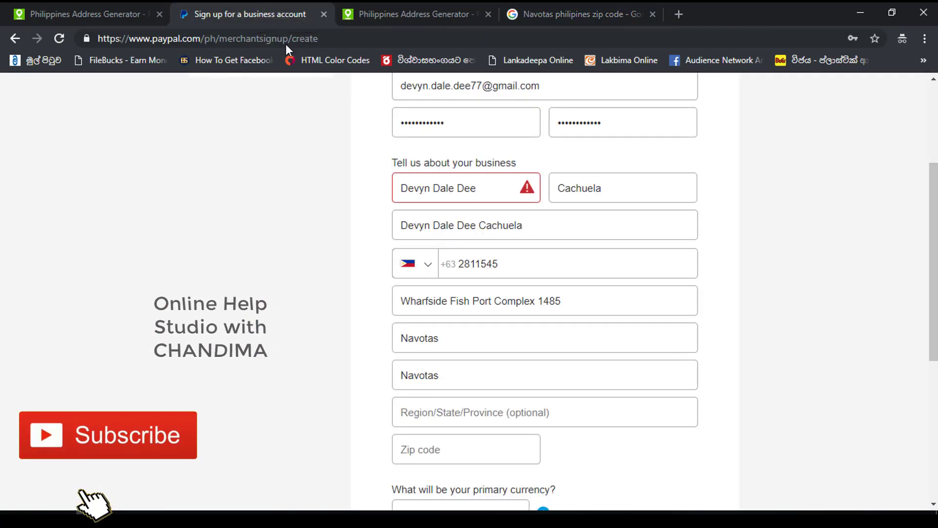
{"action": "left_click", "coordinate": [462, 440]}
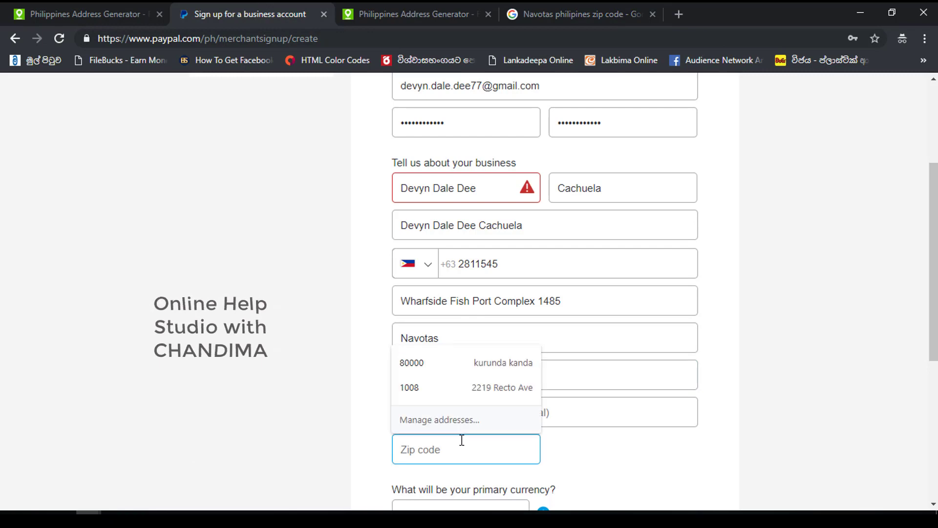
{"action": "key", "text": "ctrl+v"}
{"action": "left_click", "coordinate": [481, 418]}
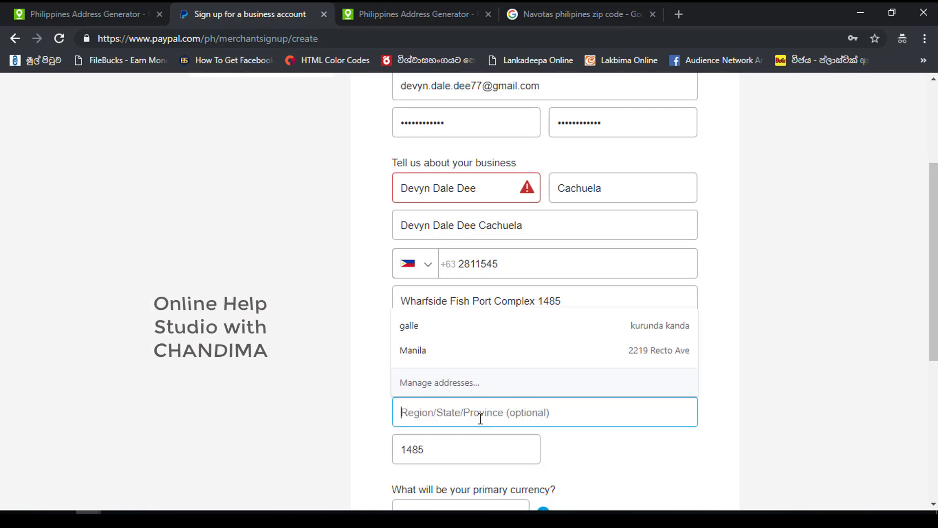
{"action": "left_click", "coordinate": [421, 382]}
{"action": "double_click", "coordinate": [440, 377]}
{"action": "key", "text": "ctrl+c"}
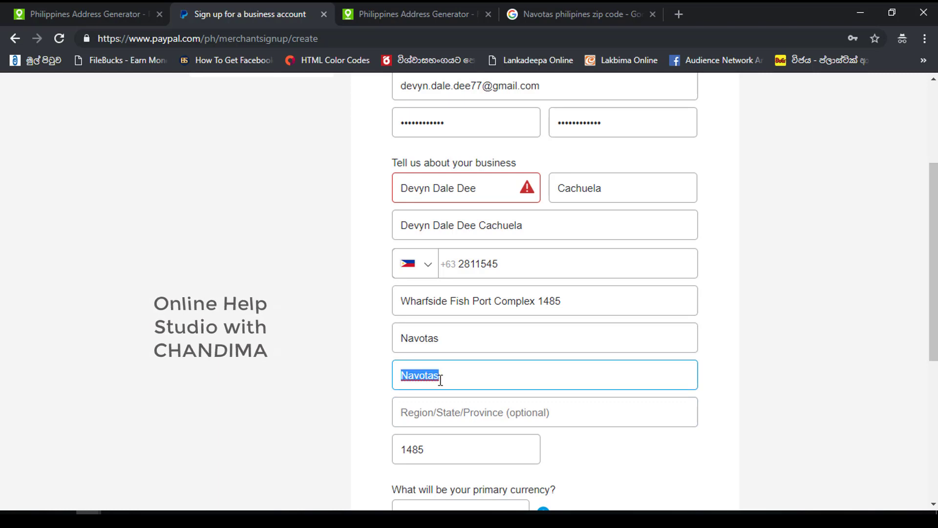
{"action": "left_click", "coordinate": [435, 405]}
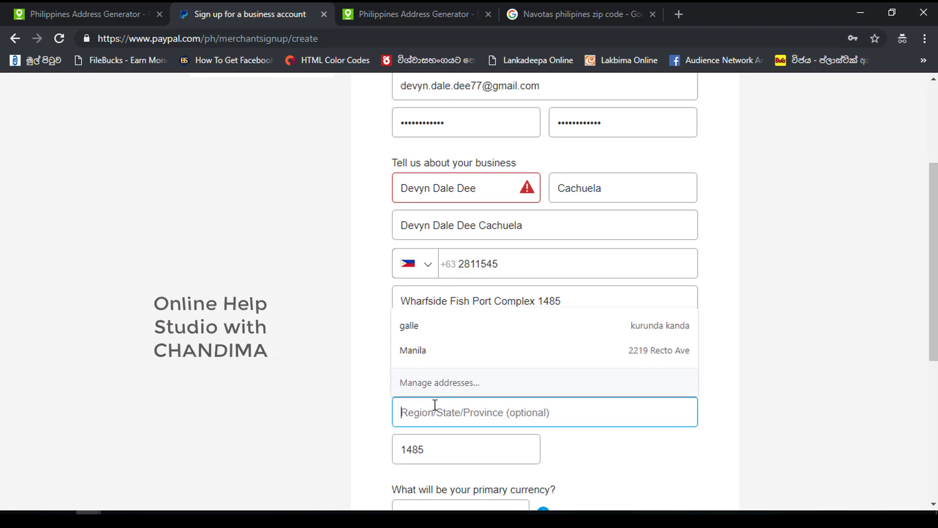
{"action": "key", "text": "ctrl+v"}
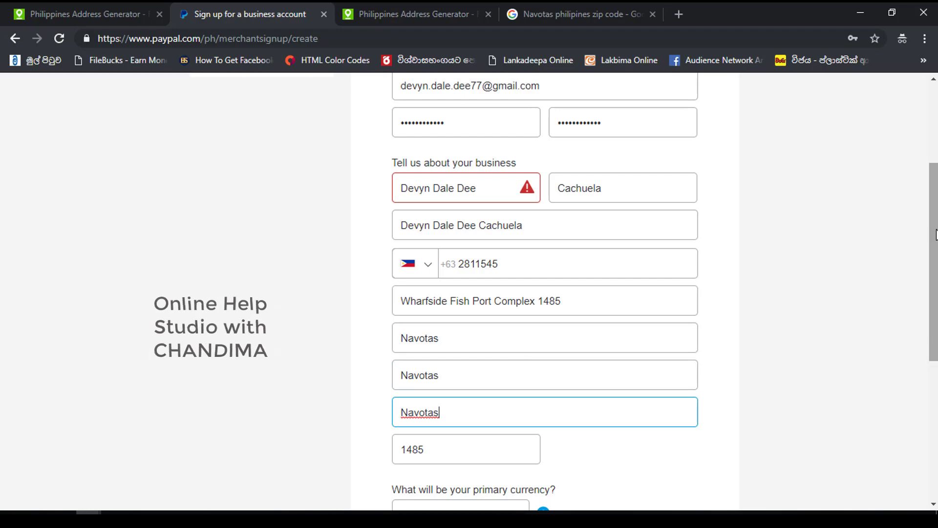
- Accept the user agreement and privacy policy and submit the sign-up form
{"action": "left_click_drag", "start_coordinate": [931, 238], "coordinate": [909, 310]}
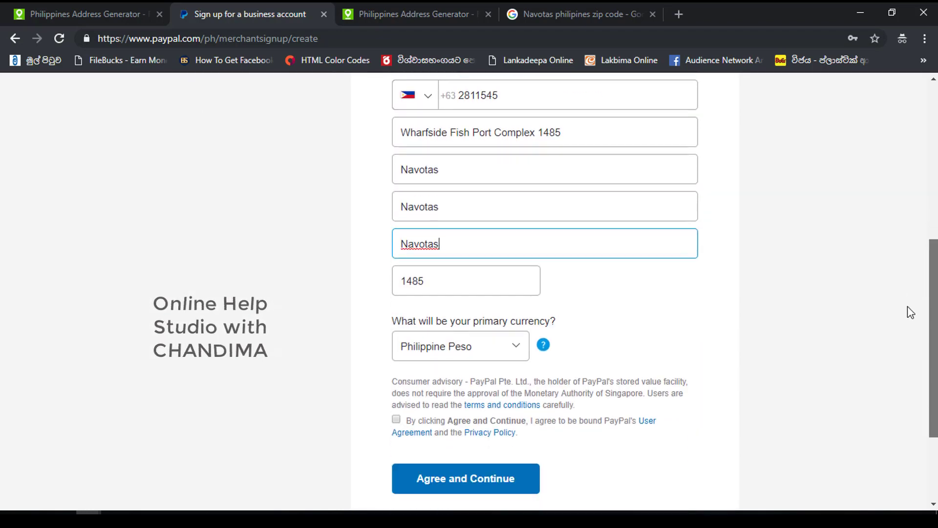
{"action": "left_click", "coordinate": [396, 420]}
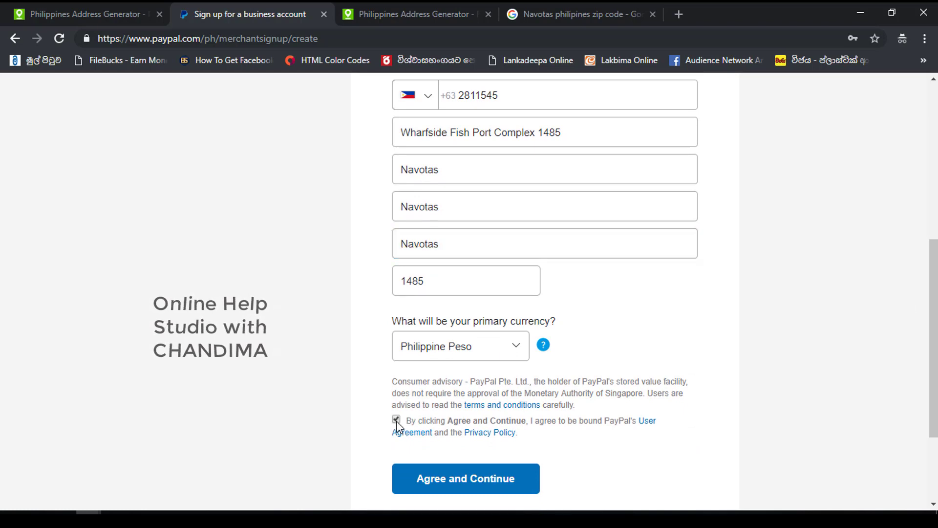
{"action": "left_click", "coordinate": [465, 478]}
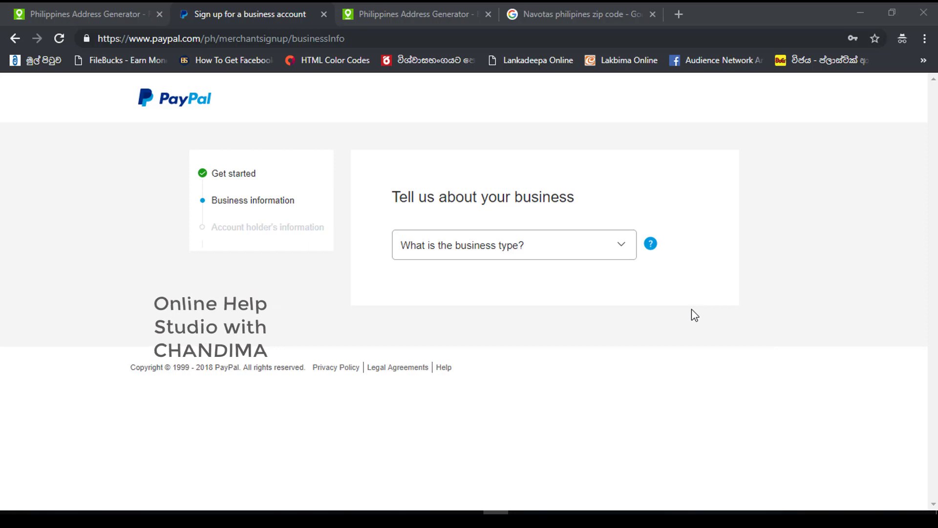
- Choose Individual as the business type, then visit the new Business URL and product keyword fields
{"action": "left_click", "coordinate": [623, 247]}
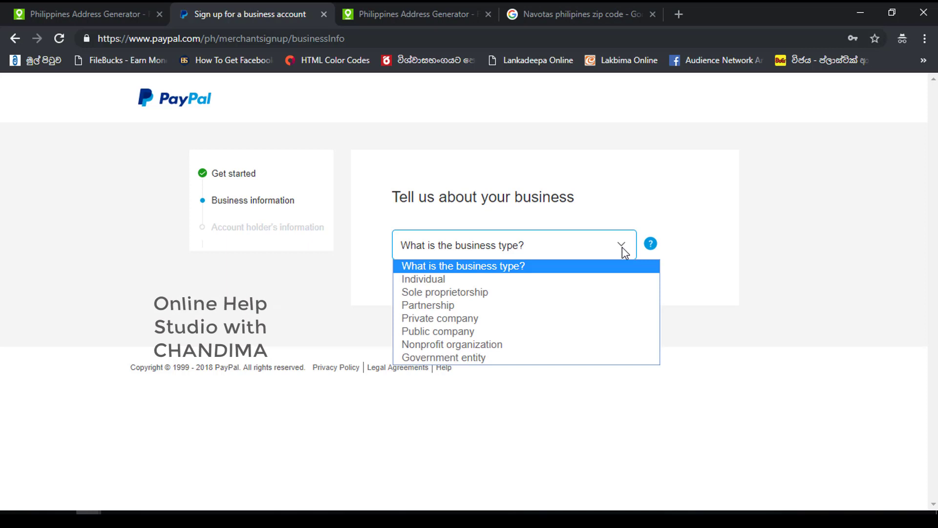
{"action": "left_click", "coordinate": [592, 282]}
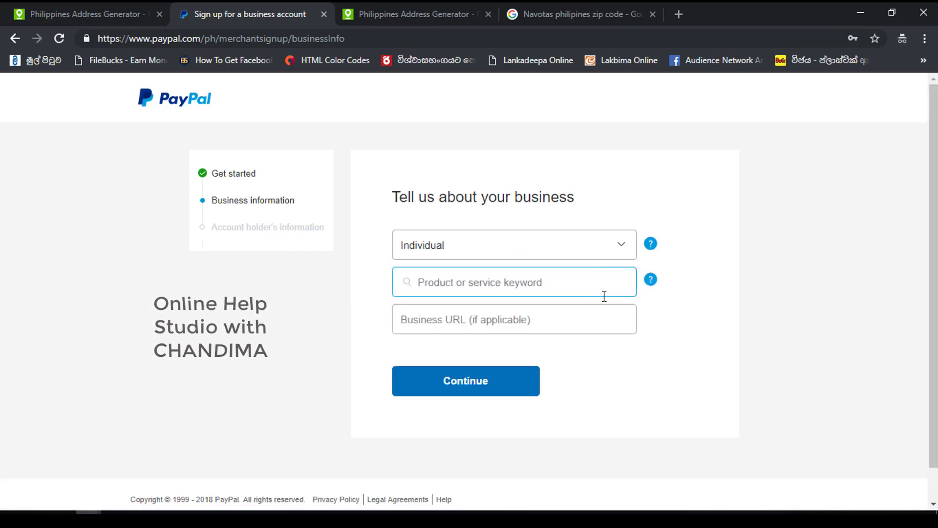
{"action": "left_click", "coordinate": [513, 320]}
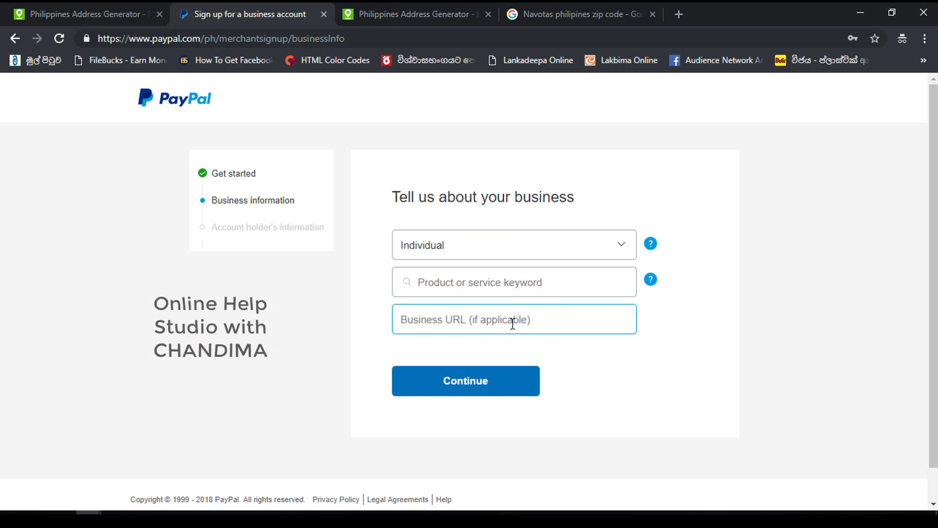
{"action": "left_click", "coordinate": [527, 283]}
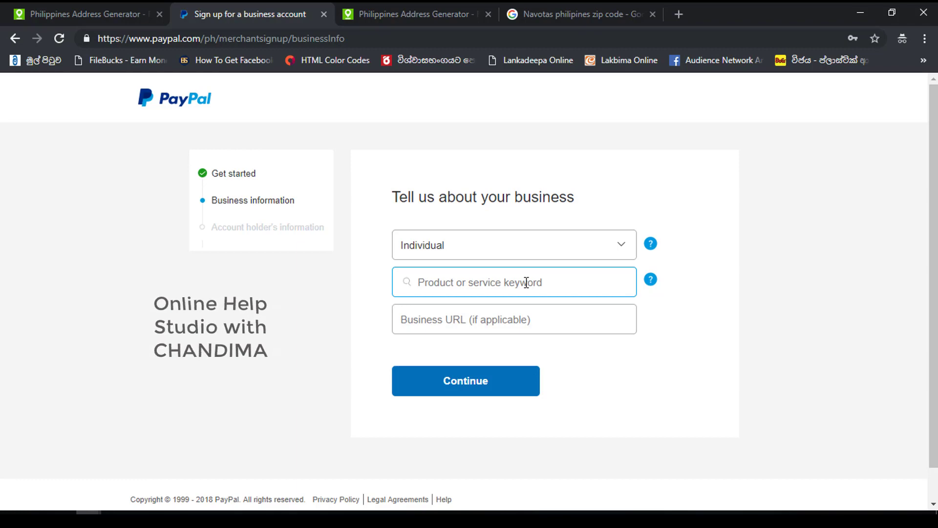
{"action": "left_click", "coordinate": [229, 151]}
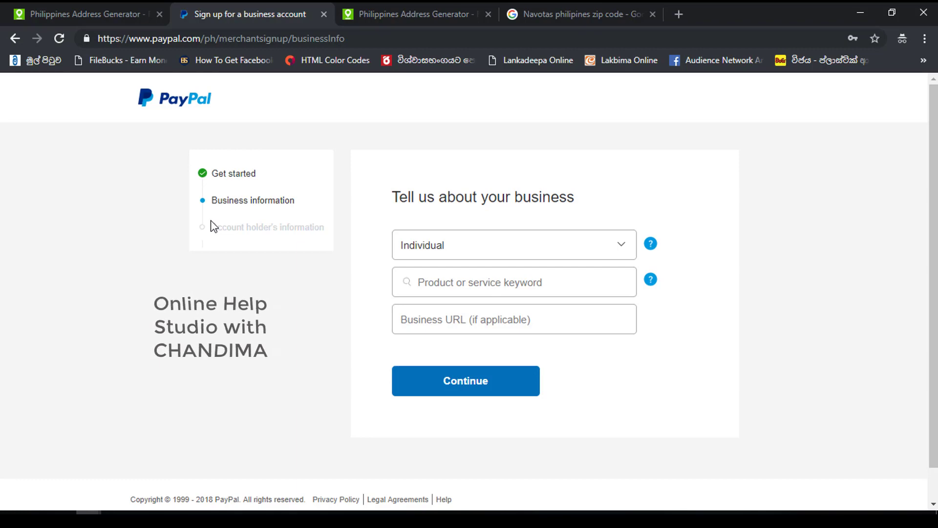
- In the Google tab, search 'philippines google' and open the google.com.ph homepage result
{"action": "left_click", "coordinate": [532, 2]}
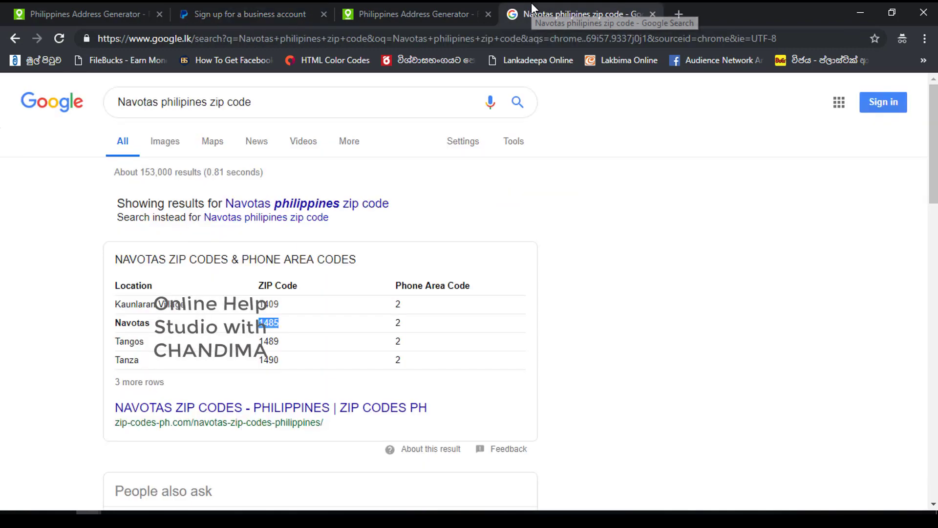
{"action": "left_click", "coordinate": [288, 101]}
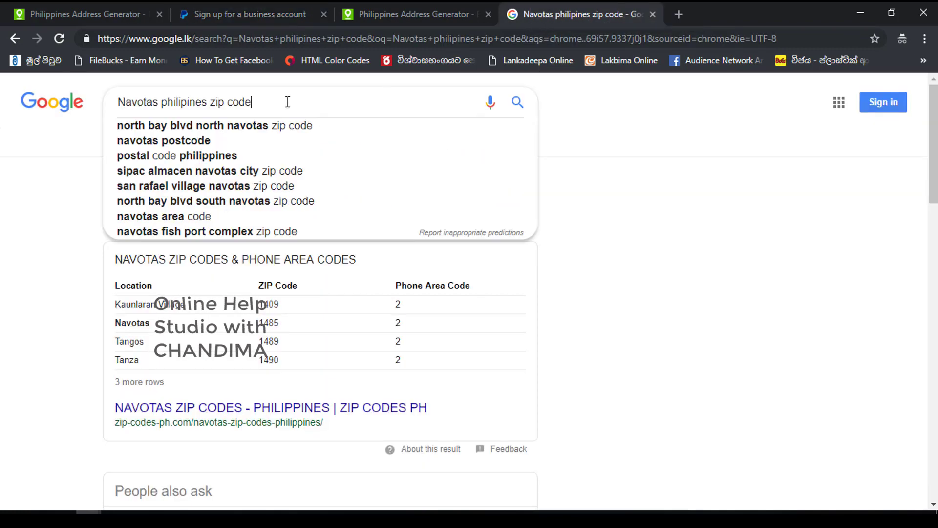
{"action": "left_click_drag", "start_coordinate": [287, 102], "coordinate": [23, 98]}
{"action": "type", "text": "p"}
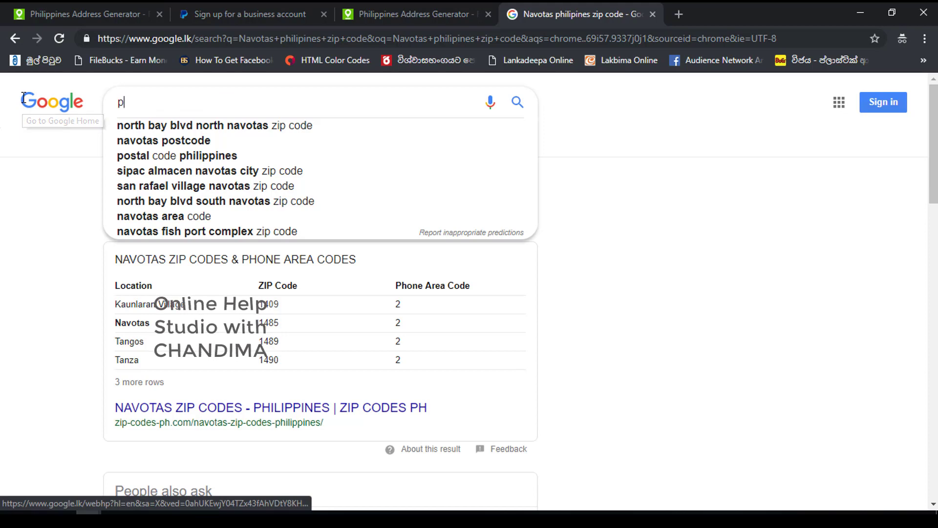
{"action": "type", "text": "hip"}
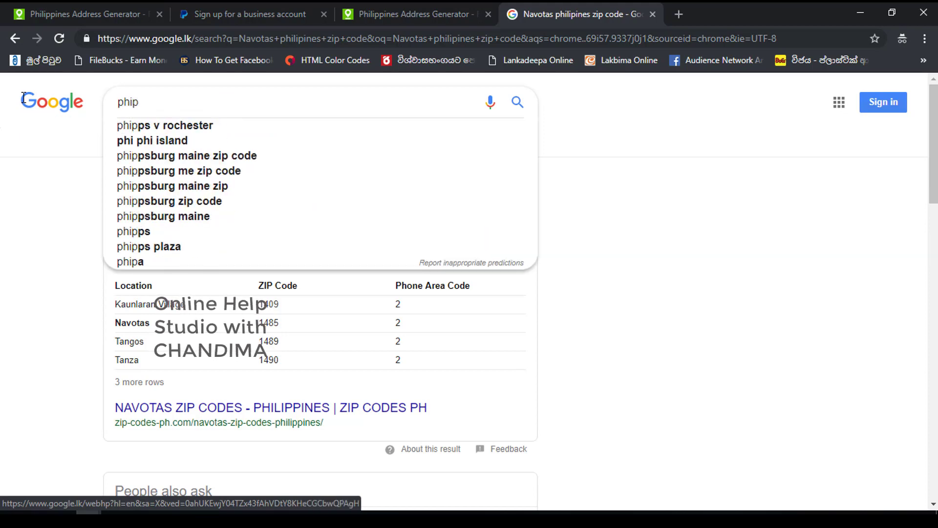
{"action": "type", "text": "h"}
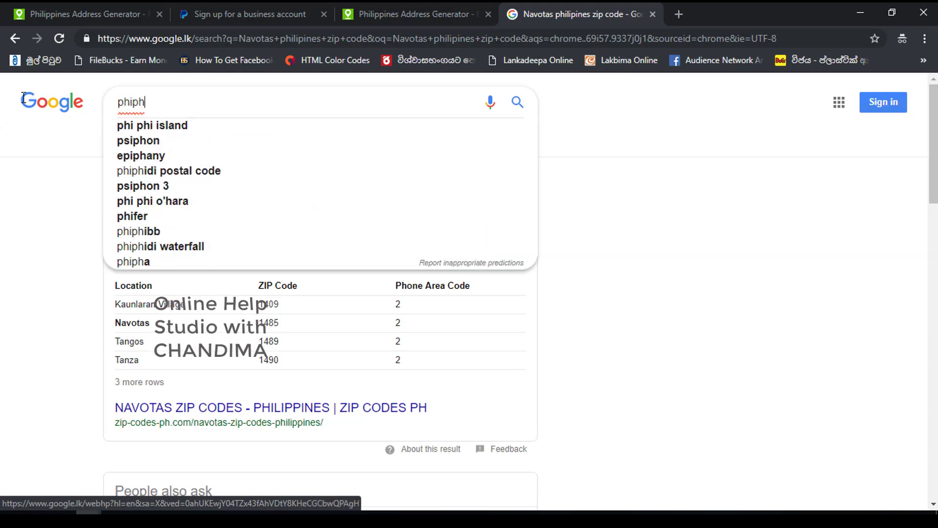
{"action": "key", "text": "BackSpace"}
{"action": "type", "text": "i"}
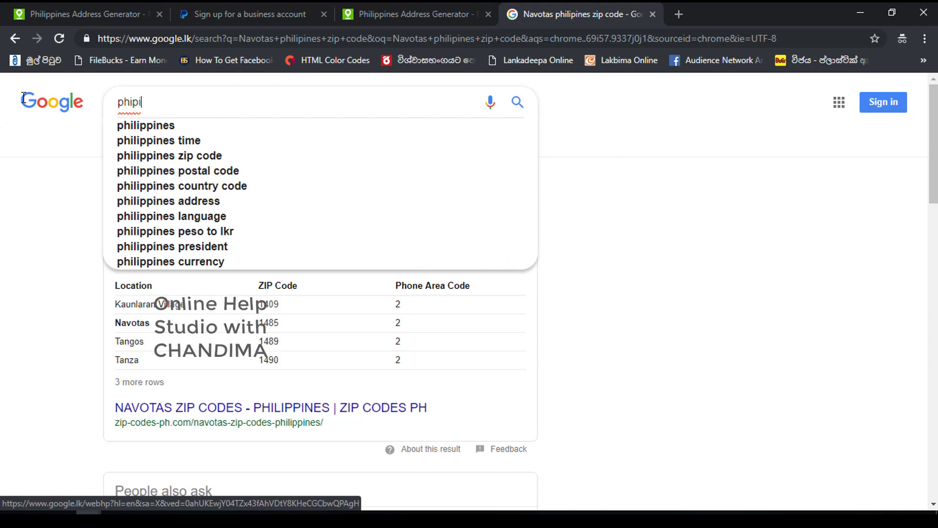
{"action": "key", "text": "Down"}
{"action": "type", "text": "g"}
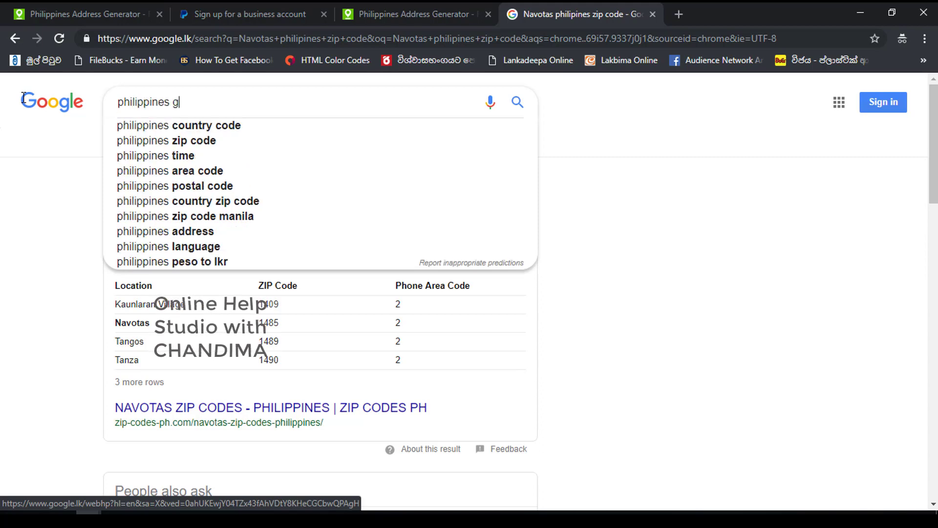
{"action": "type", "text": "oogle"}
{"action": "key", "text": "Return"}
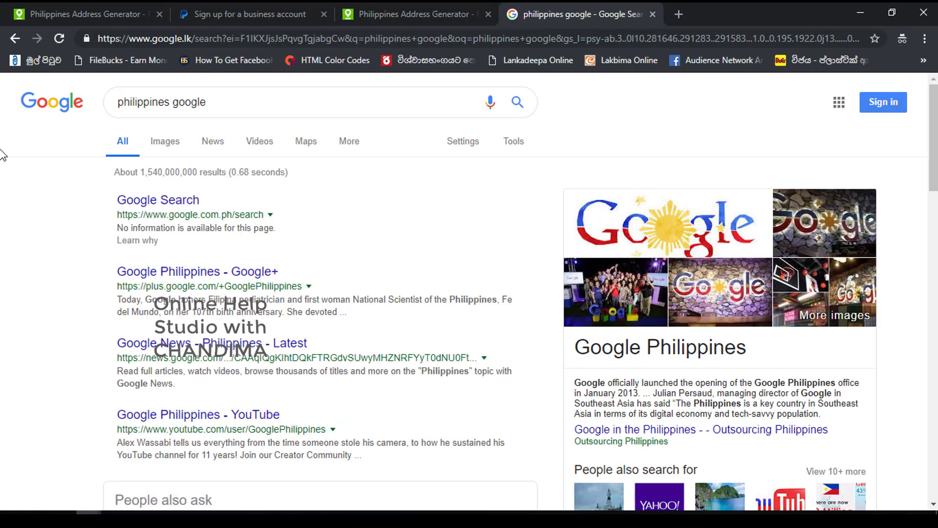
{"action": "left_click", "coordinate": [158, 201]}
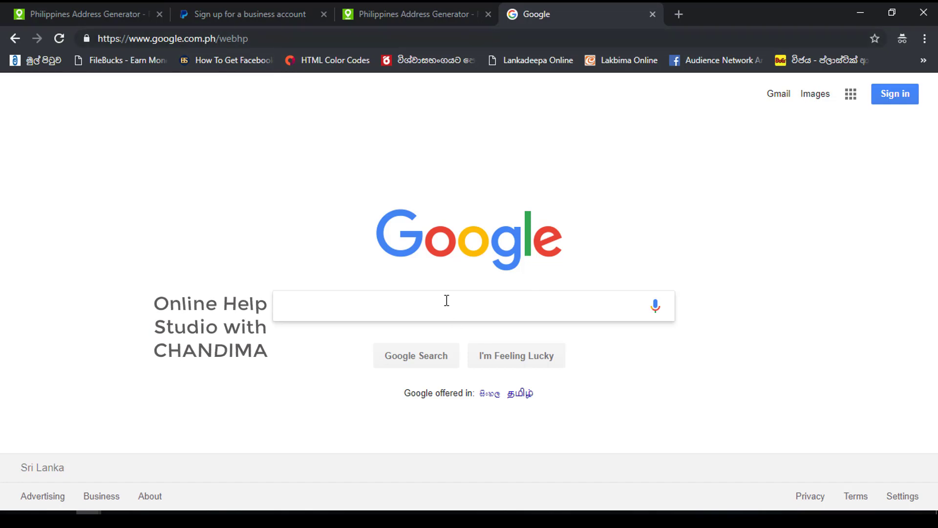
- Search Google for 'philippines national id'
{"action": "type", "text": "phili"}
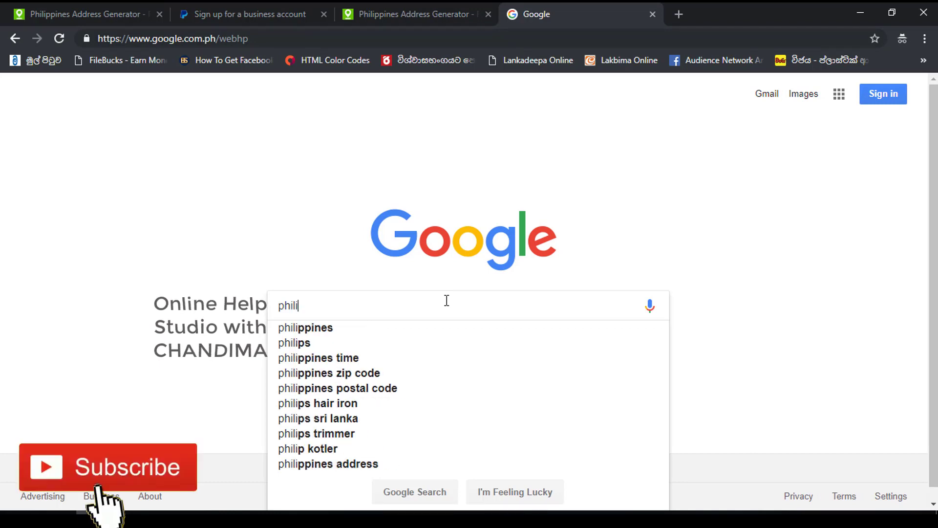
{"action": "key", "text": "Down"}
{"action": "type", "text": "nat"}
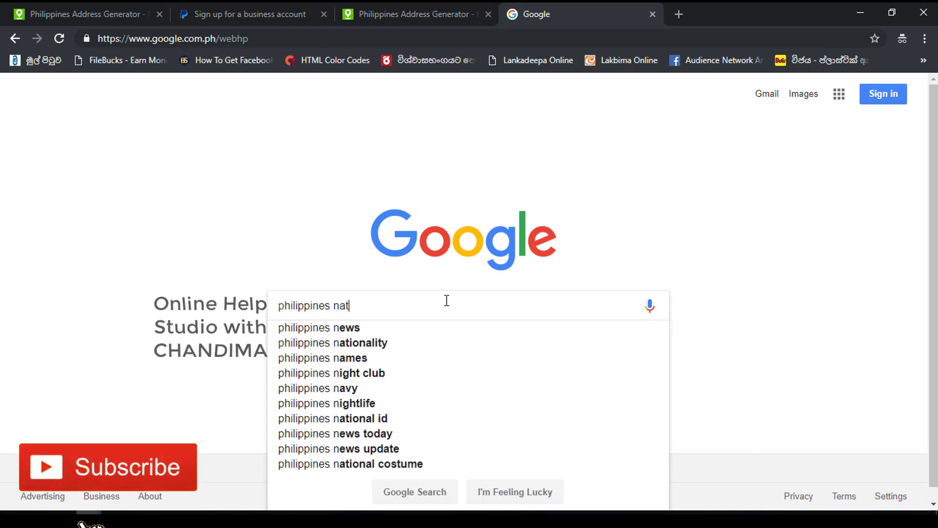
{"action": "type", "text": "ional"}
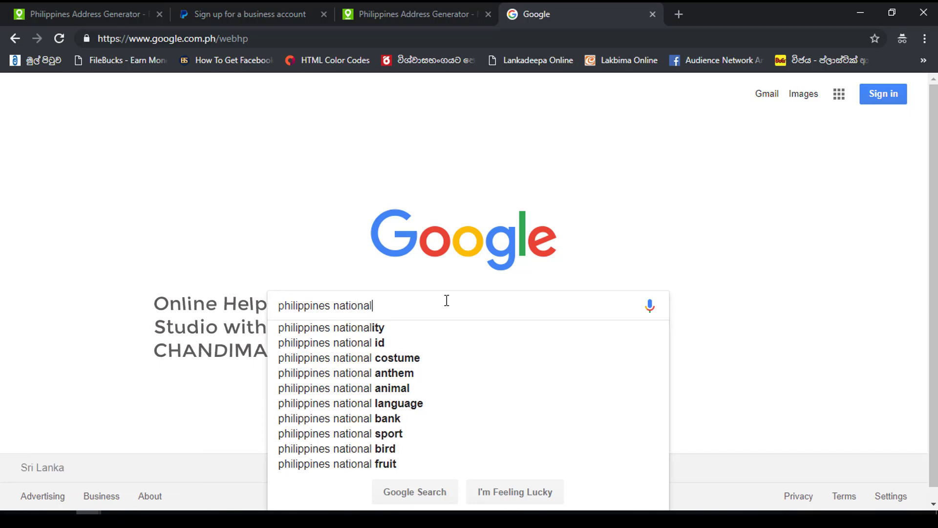
{"action": "type", "text": "l id"}
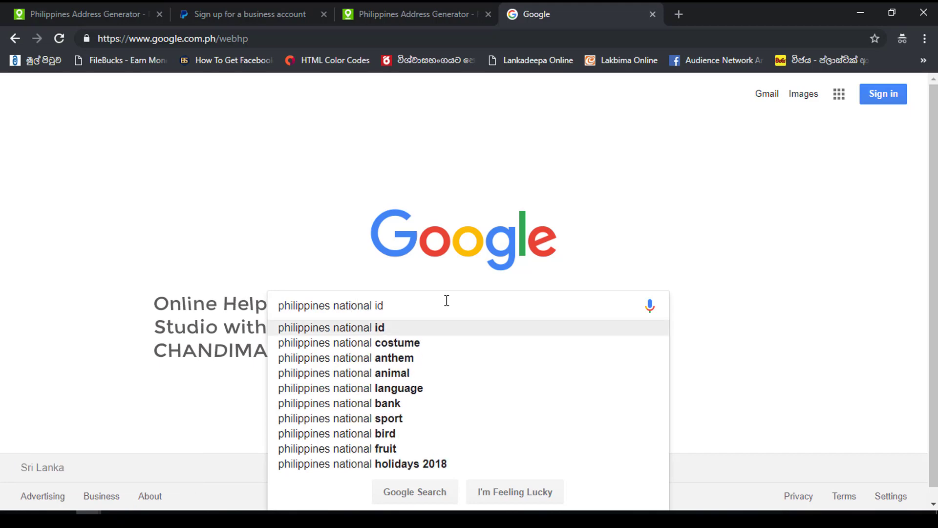
{"action": "key", "text": "Return"}
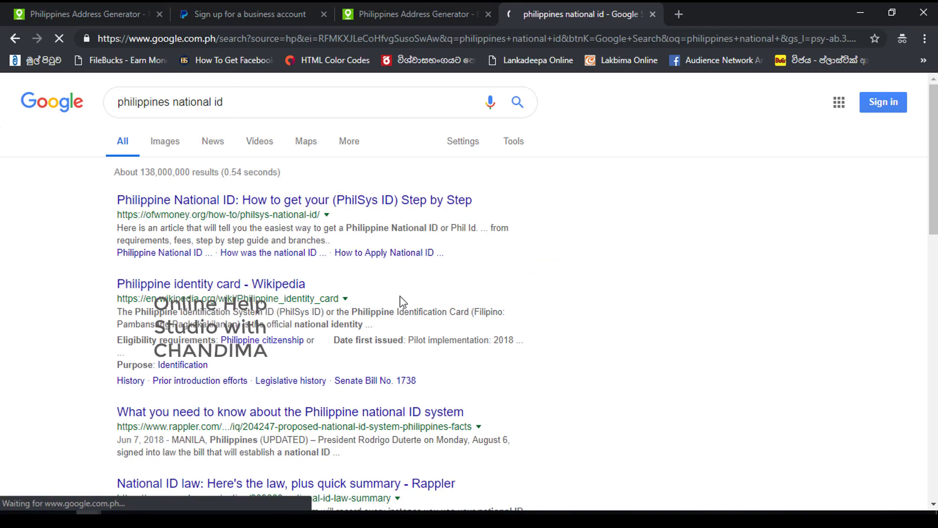
- Show the image results and preview the sample OFW ID card image
{"action": "left_click", "coordinate": [166, 141]}
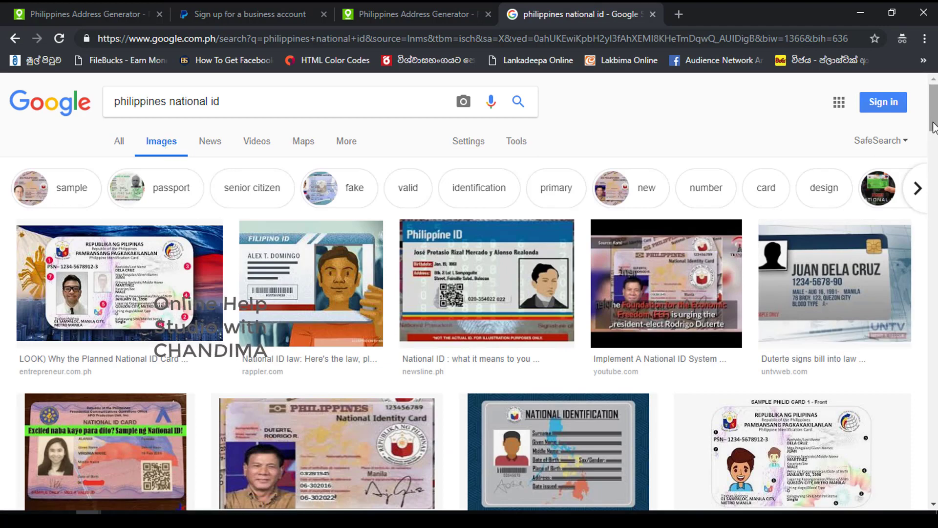
{"action": "scroll", "coordinate": [431, 322], "scroll_direction": "down", "scroll_amount": 3}
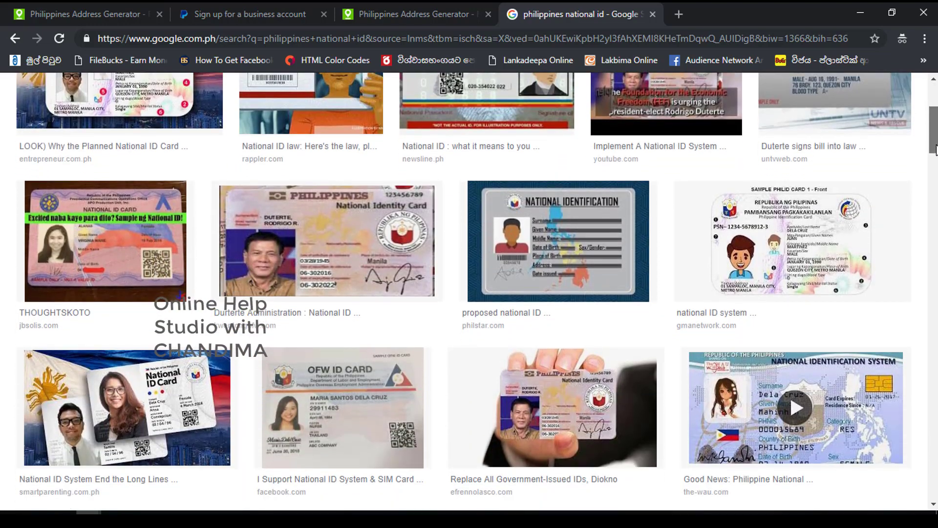
{"action": "left_click", "coordinate": [350, 440]}
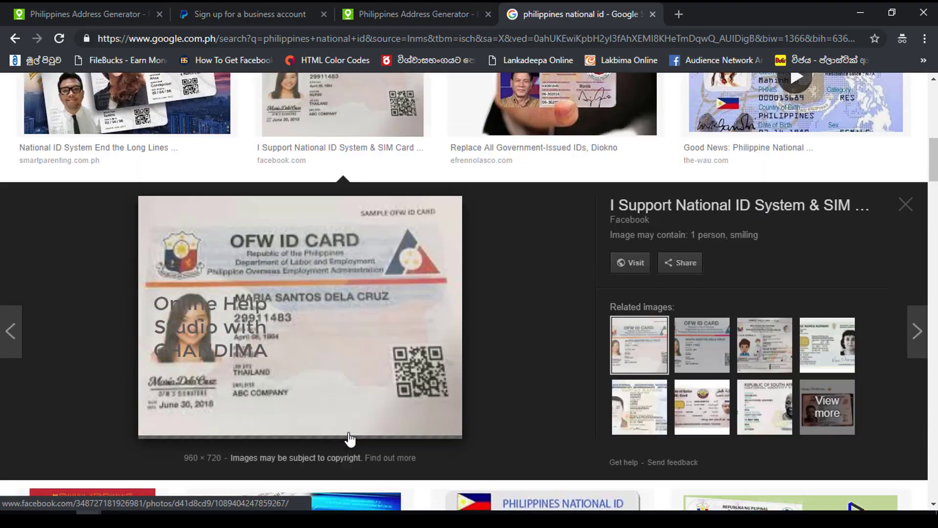